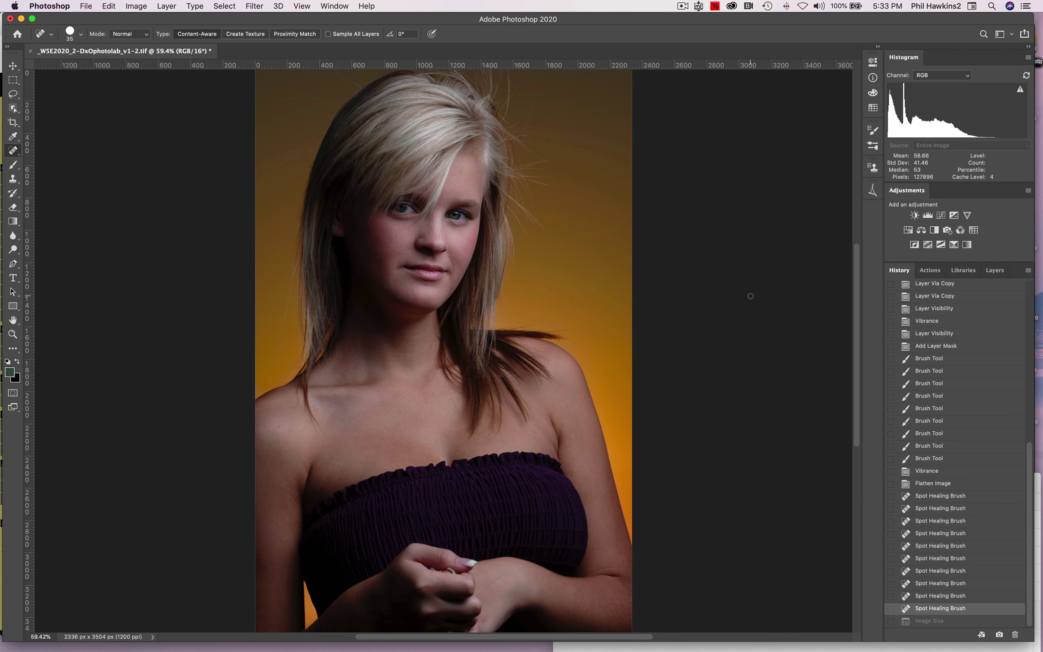
- Preview the Unsharp Mask filter on the portrait, comparing it with and without the effect, and cancel without applying it
{"action": "key", "text": "super+1"}
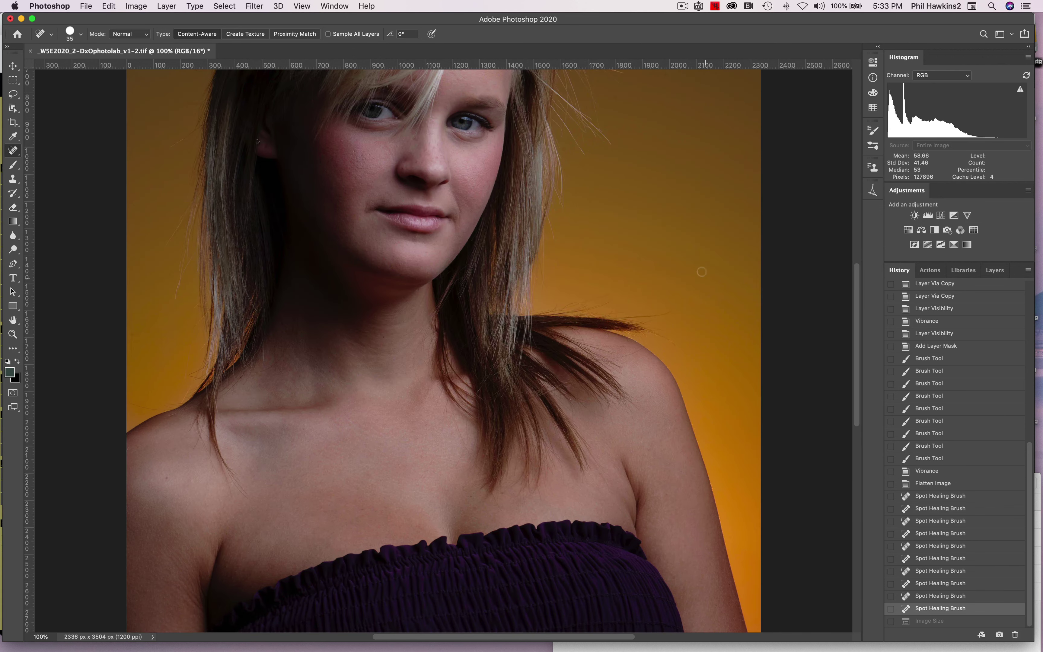
{"action": "left_click_drag", "start_coordinate": [670, 179], "coordinate": [694, 296]}
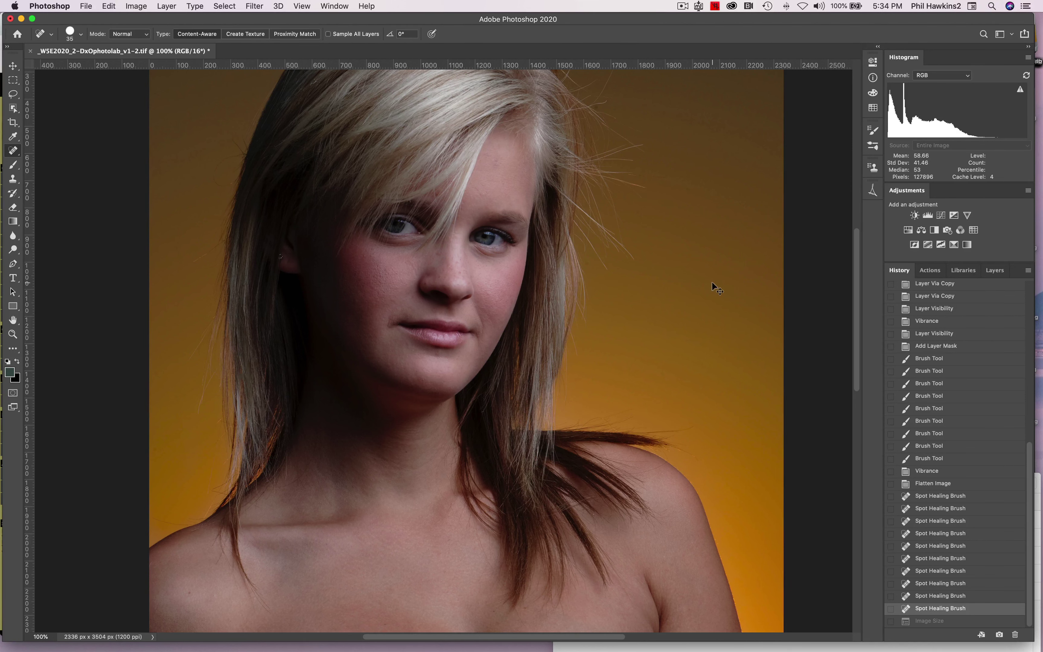
{"action": "key", "text": "super+0"}
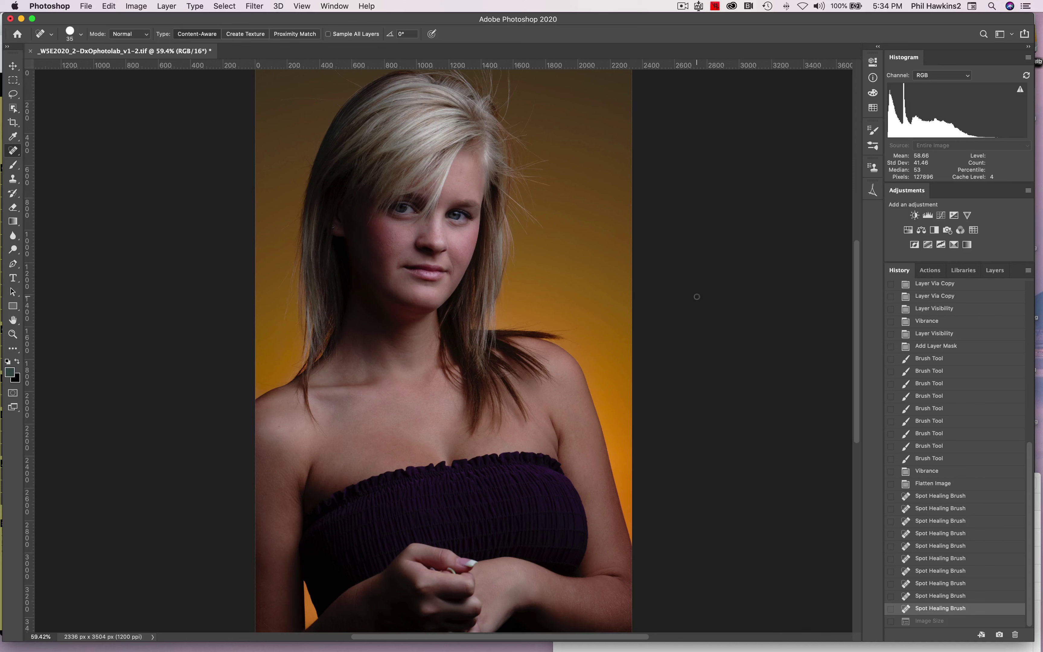
{"action": "left_click", "coordinate": [136, 6]}
{"action": "mouse_move", "coordinate": [259, 8]}
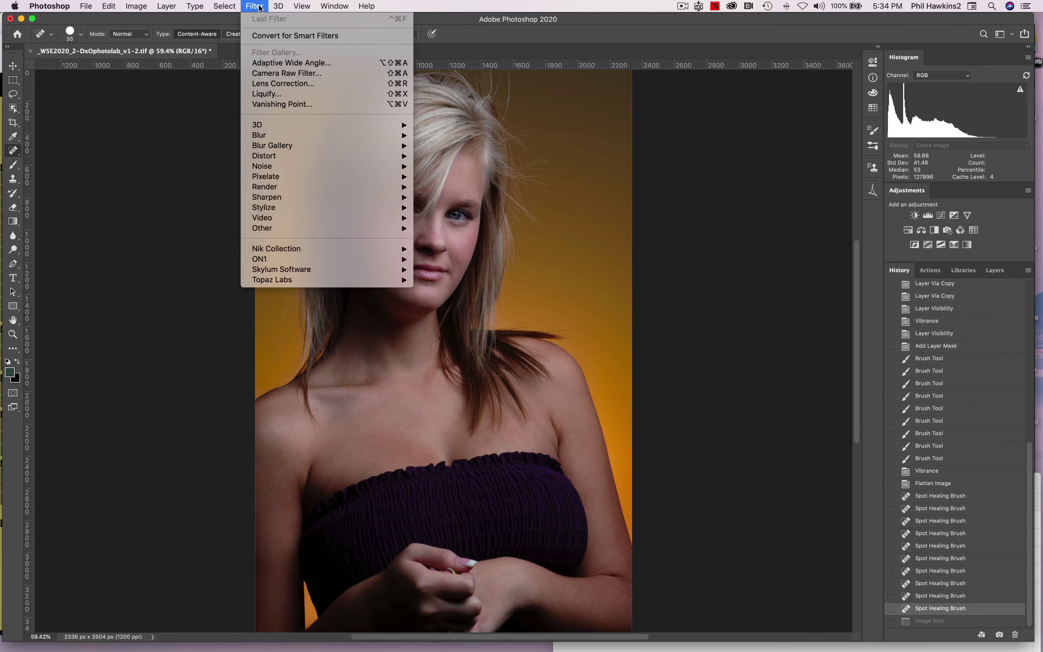
{"action": "mouse_move", "coordinate": [269, 198]}
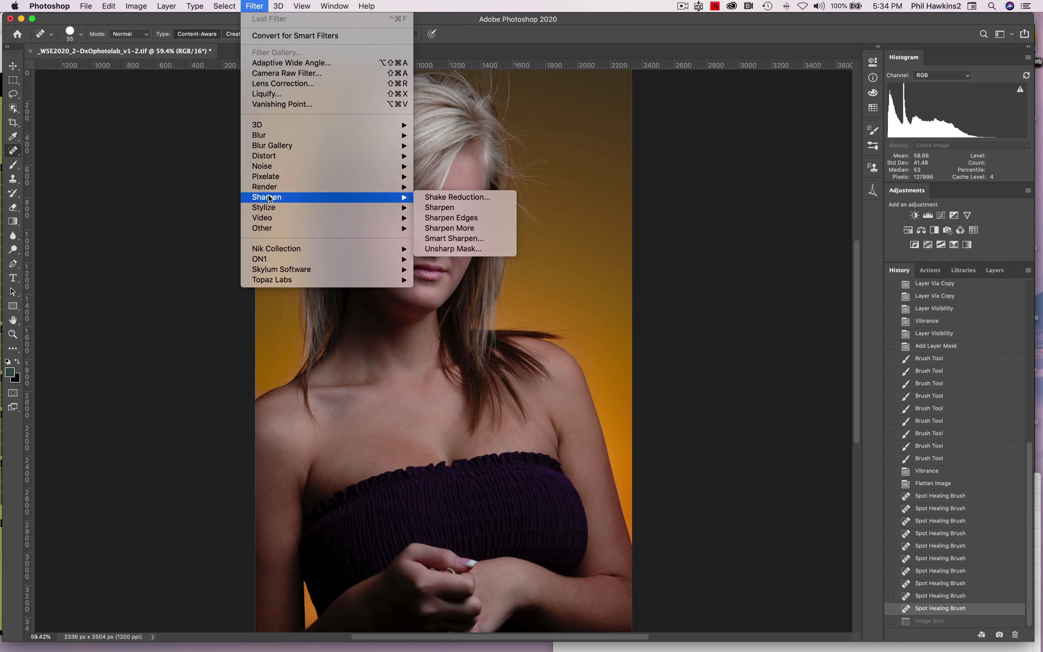
{"action": "left_click", "coordinate": [445, 249]}
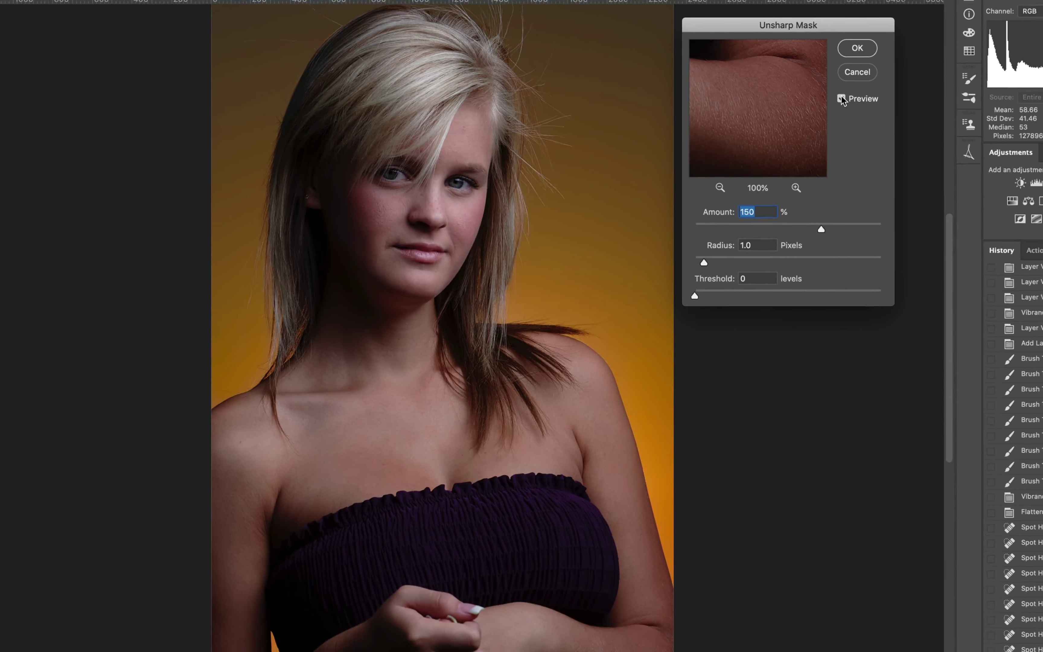
{"action": "left_click", "coordinate": [841, 99]}
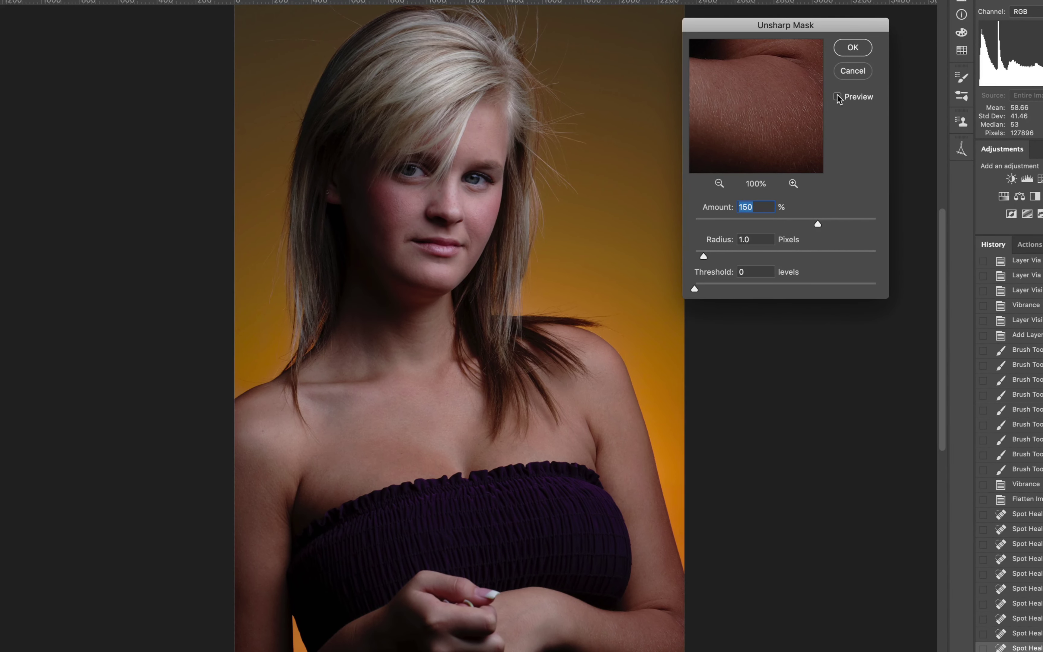
{"action": "left_click", "coordinate": [838, 97]}
{"action": "left_click", "coordinate": [838, 97]}
{"action": "left_click", "coordinate": [838, 97]}
{"action": "left_click", "coordinate": [853, 71]}
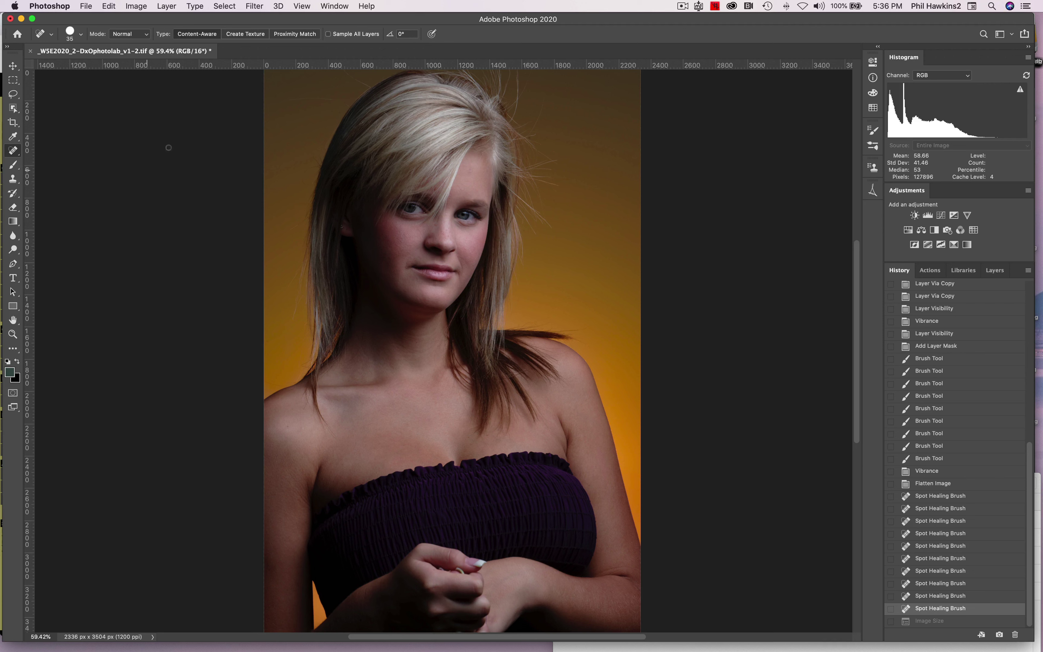
- In Image Size, set the units to inches and the resolution to 300 pixels/inch, switching resampling off and back on
{"action": "left_click", "coordinate": [136, 6]}
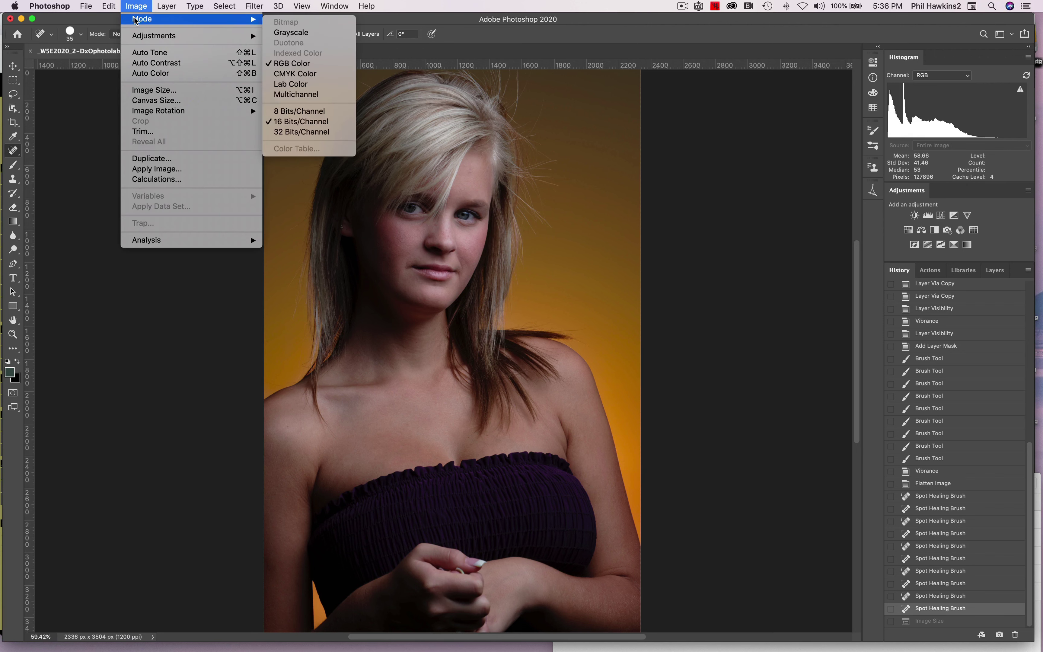
{"action": "left_click", "coordinate": [143, 90]}
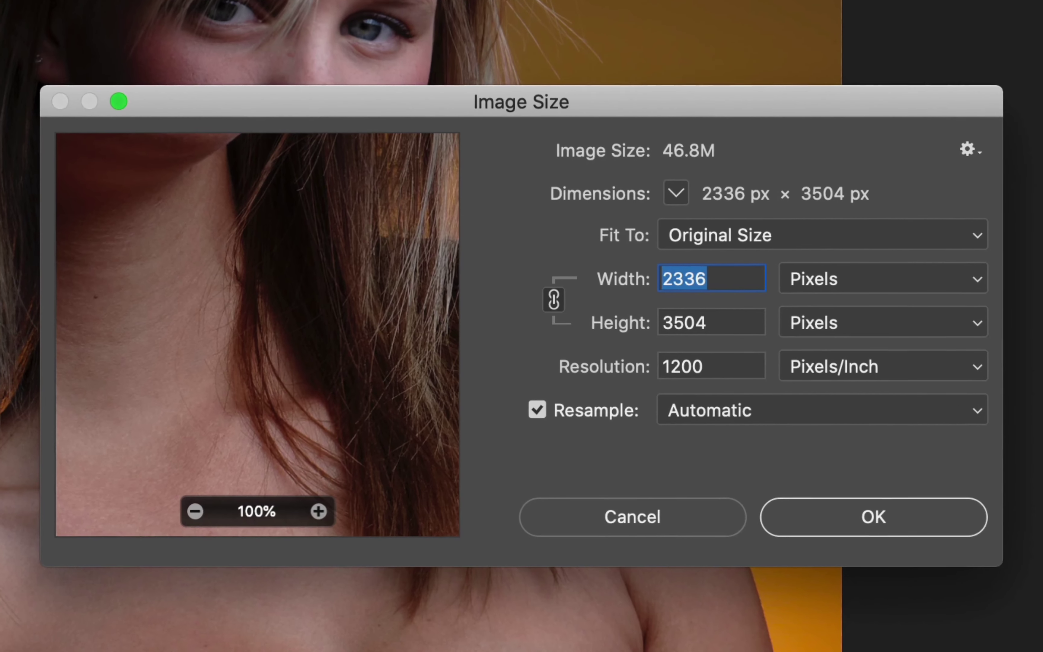
{"action": "left_click", "coordinate": [734, 375]}
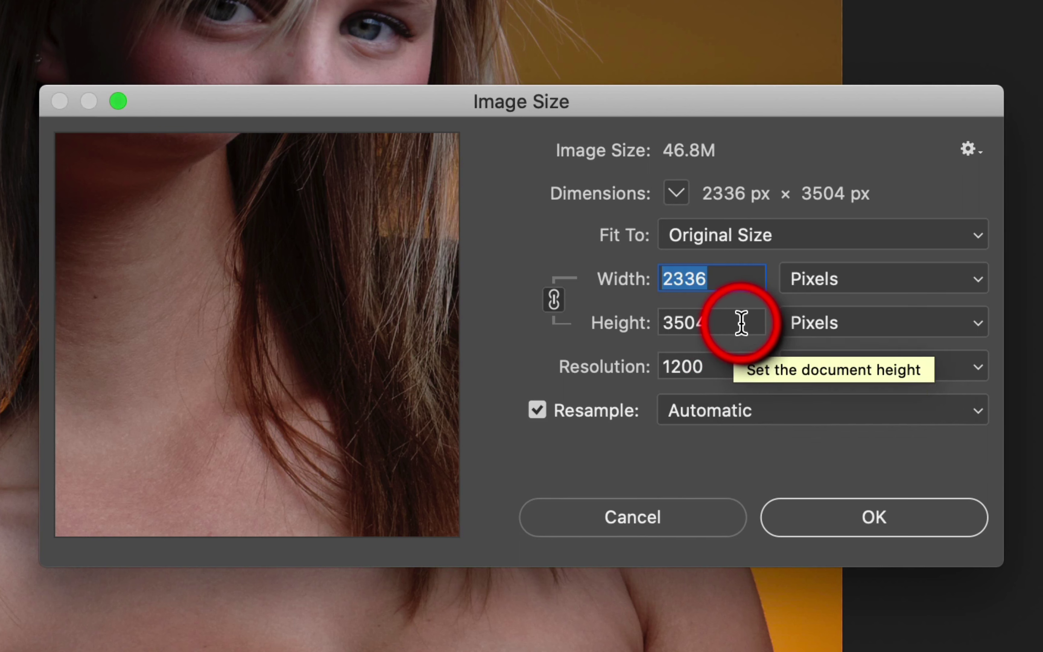
{"action": "left_click", "coordinate": [851, 286]}
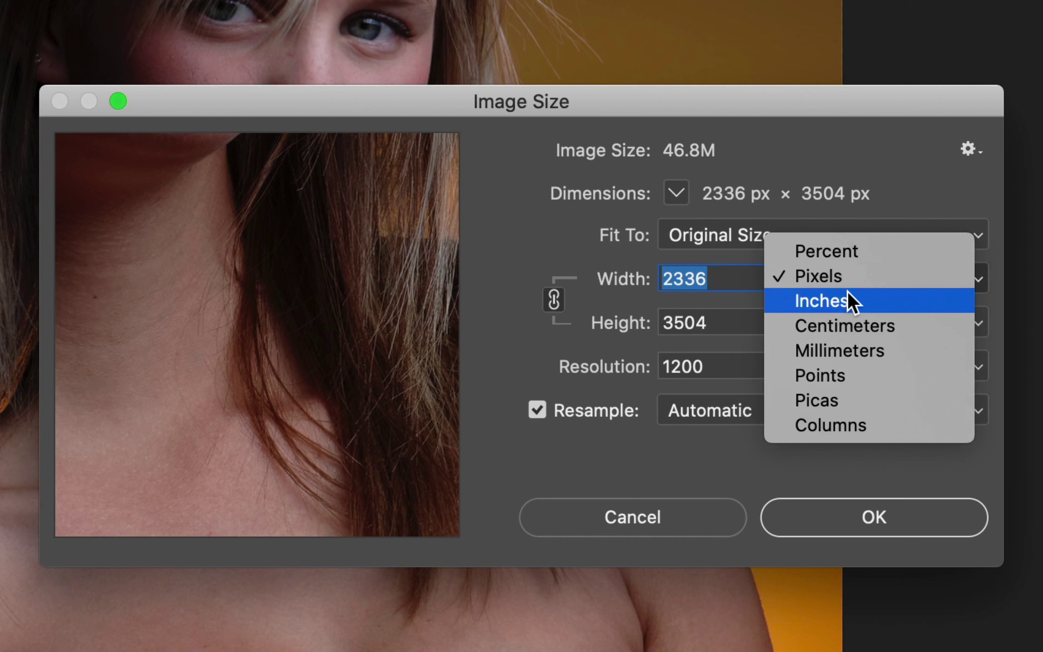
{"action": "left_click", "coordinate": [848, 301]}
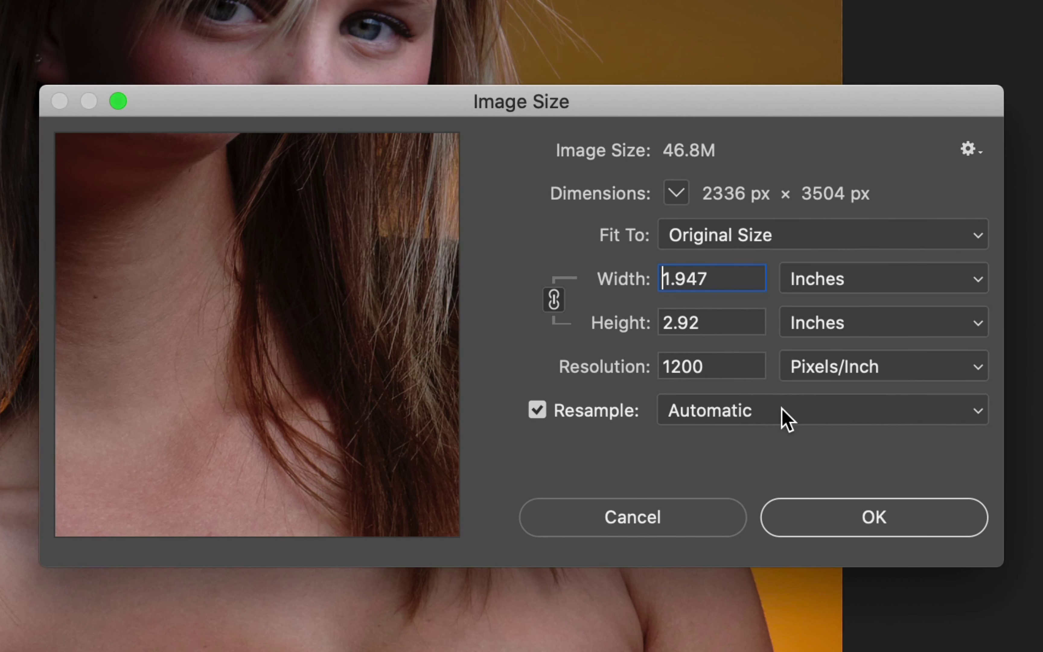
{"action": "double_click", "coordinate": [722, 366]}
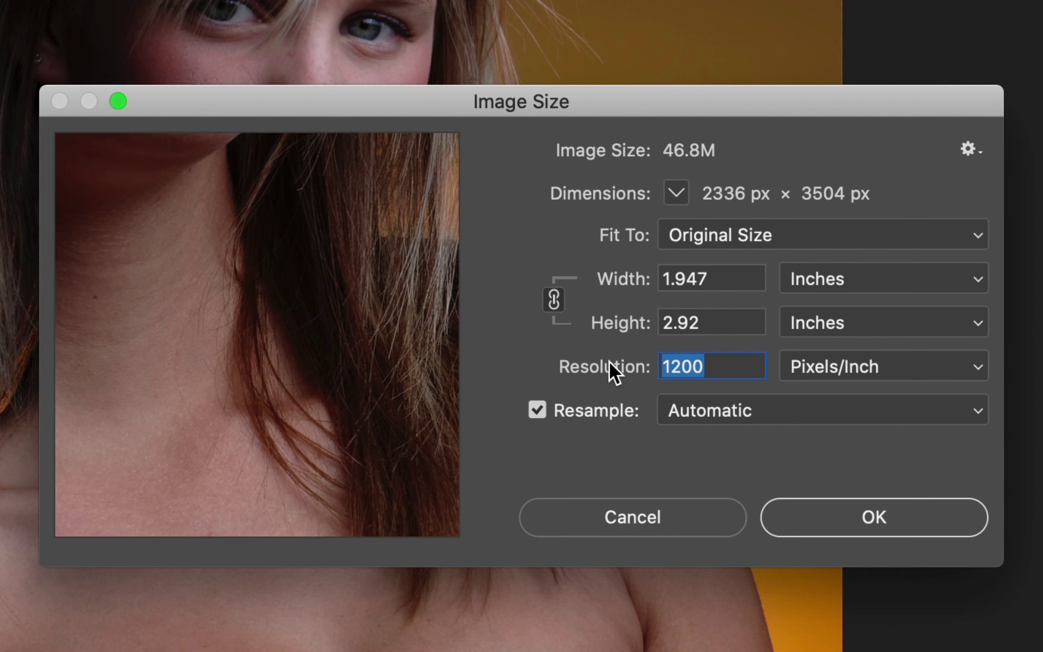
{"action": "type", "text": "300"}
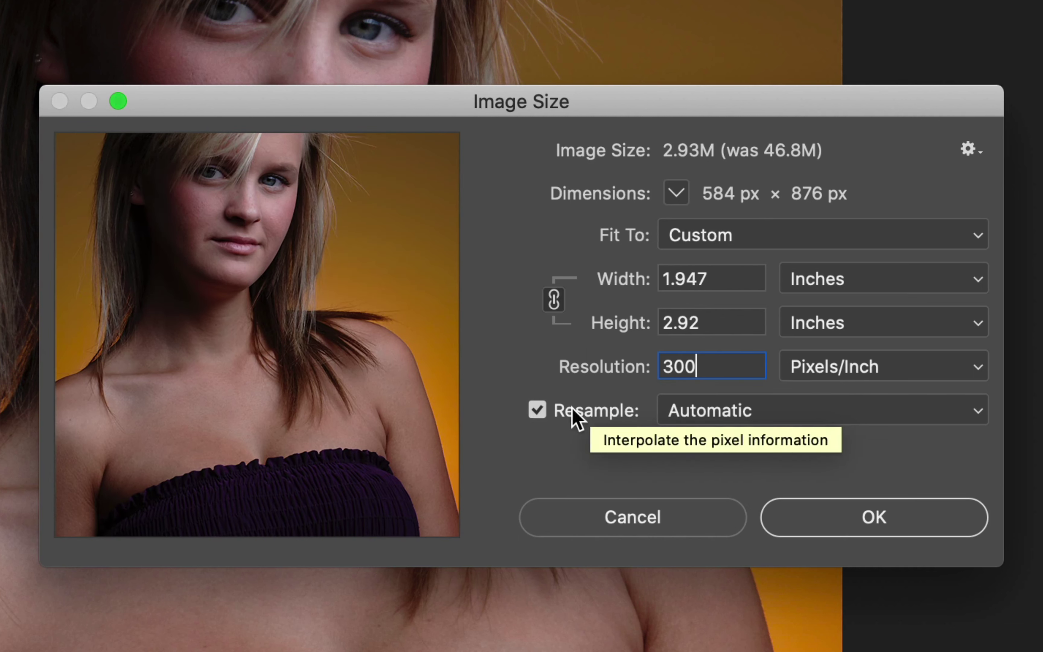
{"action": "left_click", "coordinate": [535, 407]}
{"action": "left_click", "coordinate": [535, 408]}
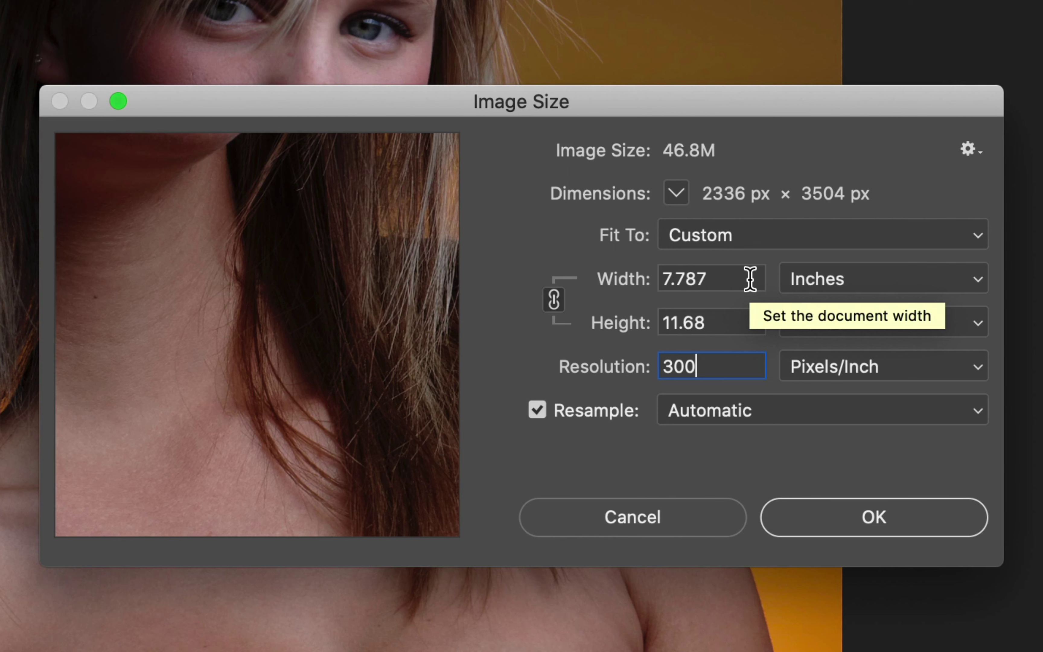
- Try a resolution of 250 pixels/inch, switching resampling off and on again, and cancel the image size change
{"action": "key", "text": "BackSpace"}
{"action": "key", "text": "BackSpace"}
{"action": "key", "text": "BackSpace"}
{"action": "type", "text": "250"}
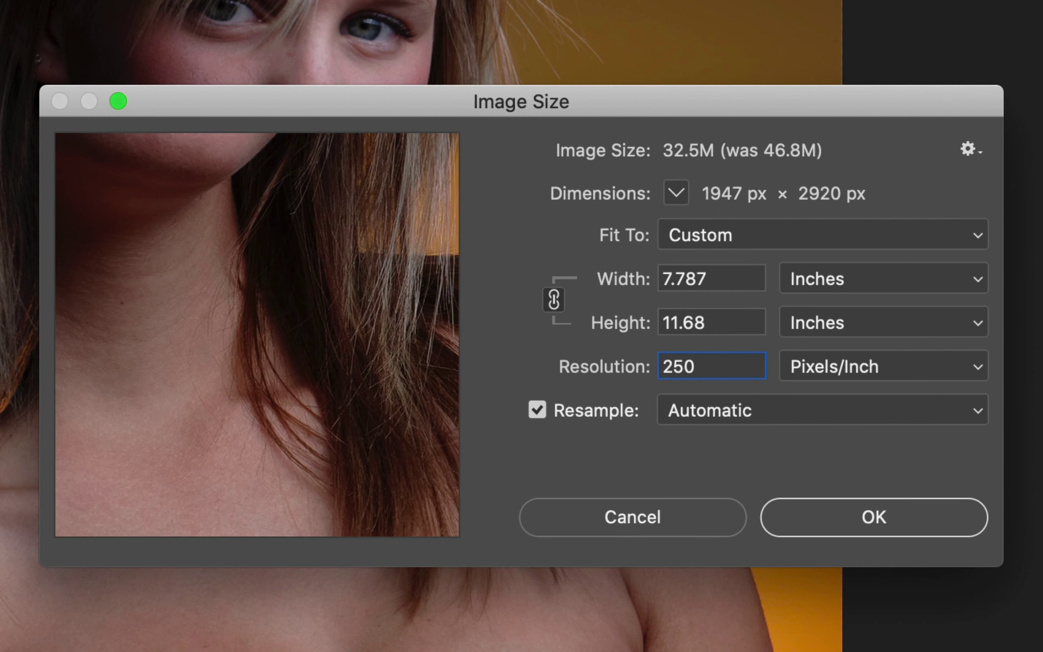
{"action": "left_click", "coordinate": [532, 414]}
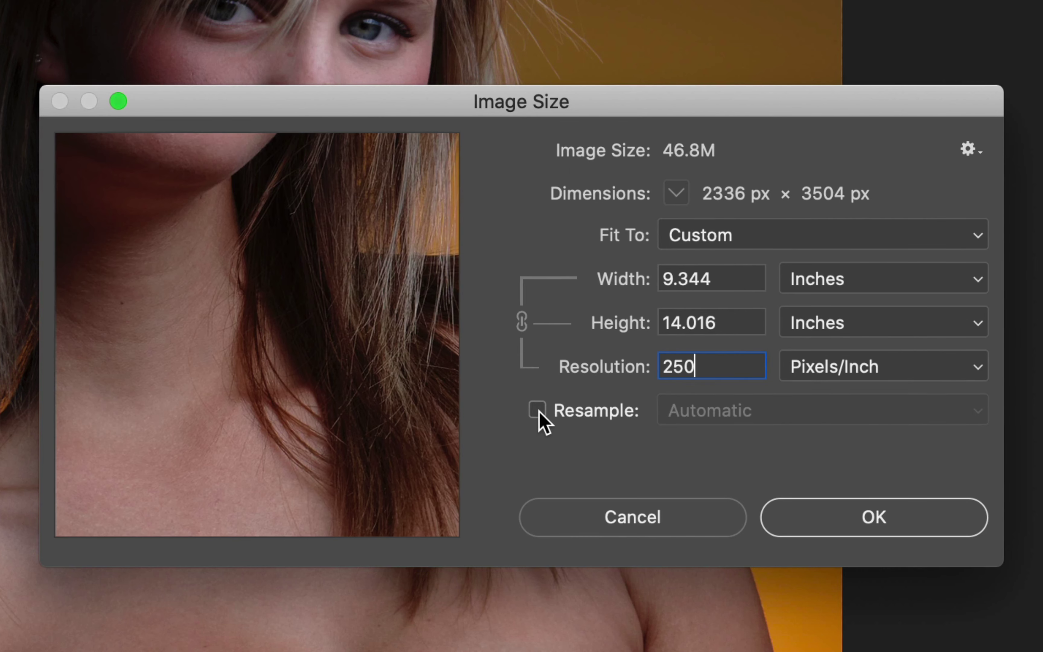
{"action": "left_click", "coordinate": [541, 411]}
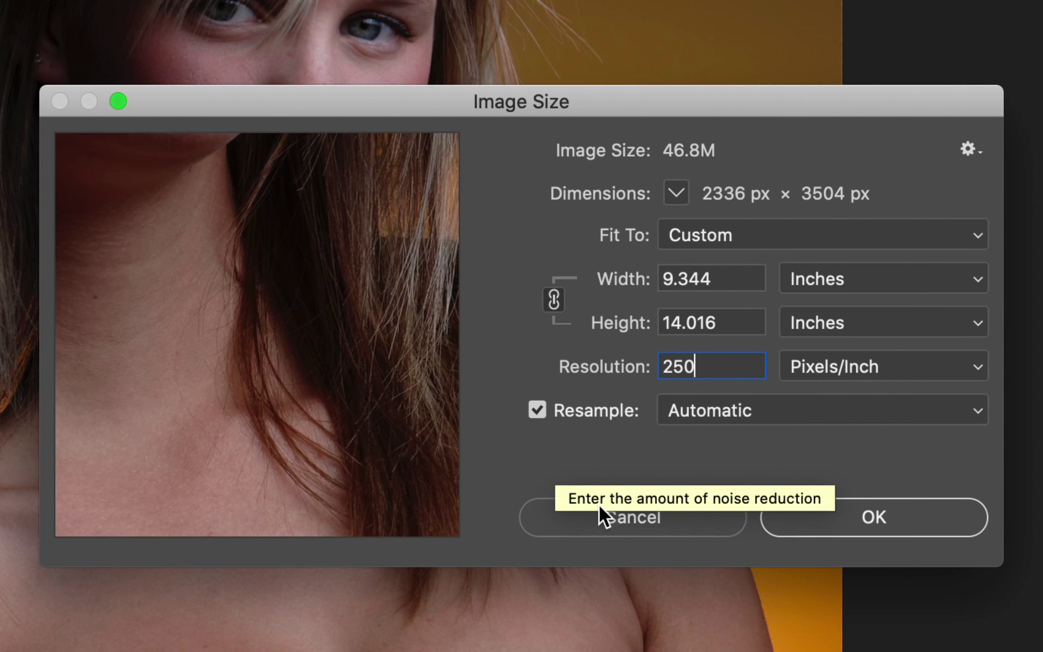
{"action": "left_click", "coordinate": [614, 520]}
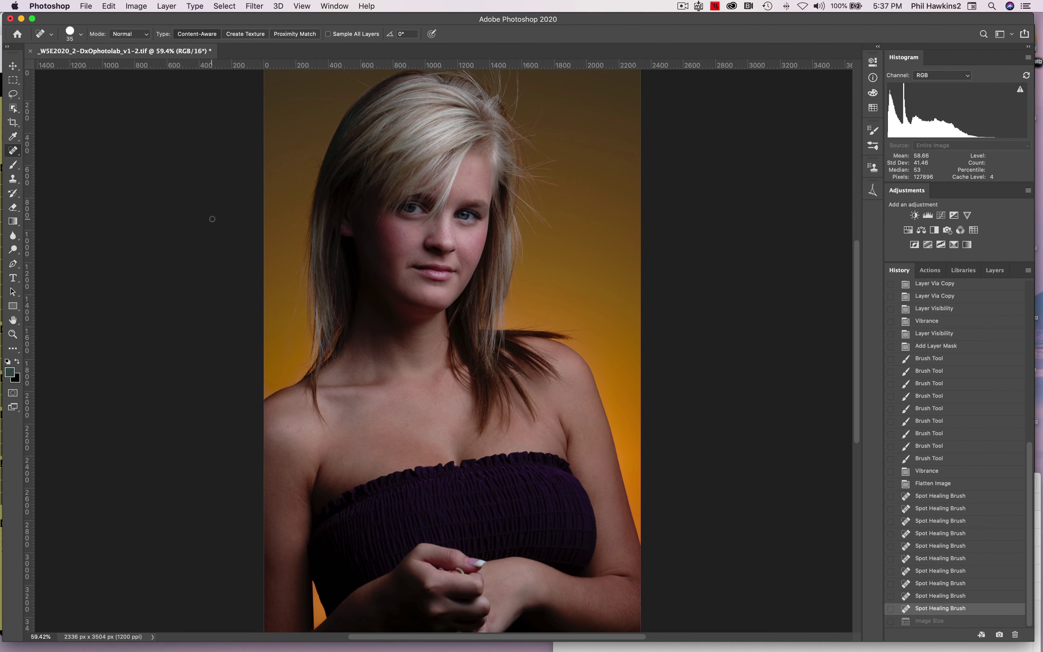
- Try Unsharp Mask on the portrait with an amount of 200% and a radius of 2 pixels, comparing the image with and without it
{"action": "left_click", "coordinate": [201, 54]}
{"action": "left_click", "coordinate": [255, 6]}
{"action": "mouse_move", "coordinate": [327, 201]}
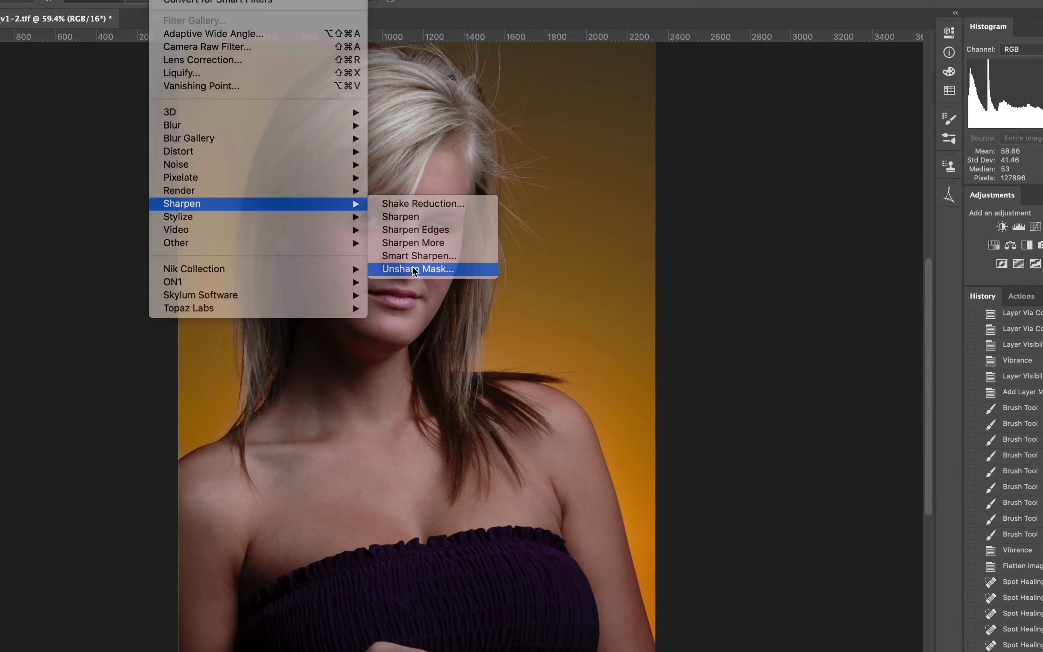
{"action": "left_click", "coordinate": [413, 269]}
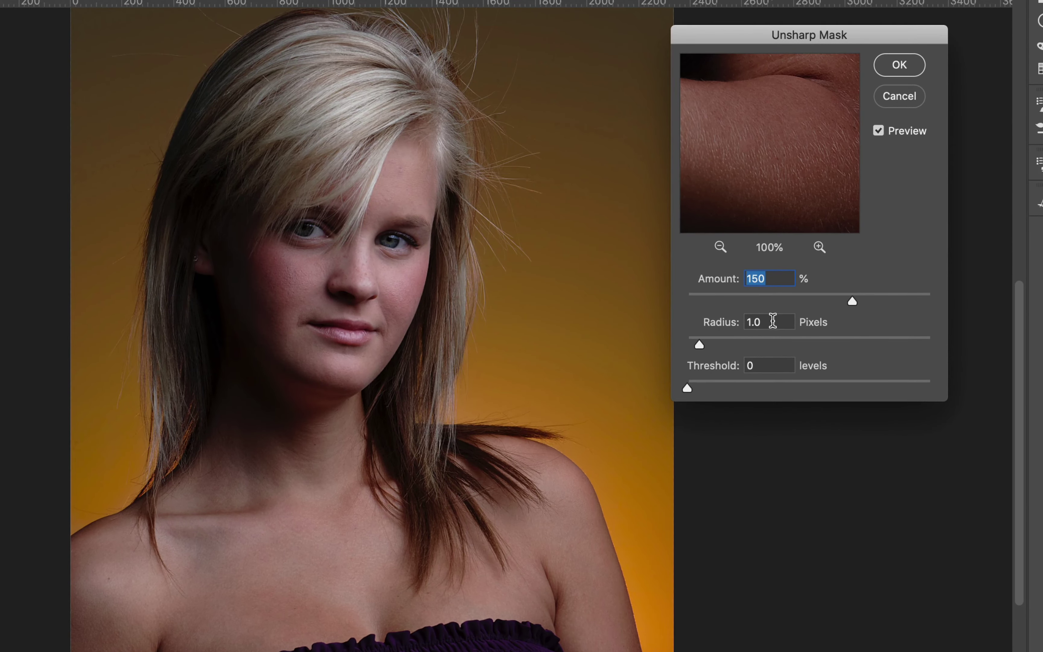
{"action": "left_click", "coordinate": [777, 300]}
{"action": "type", "text": "200"}
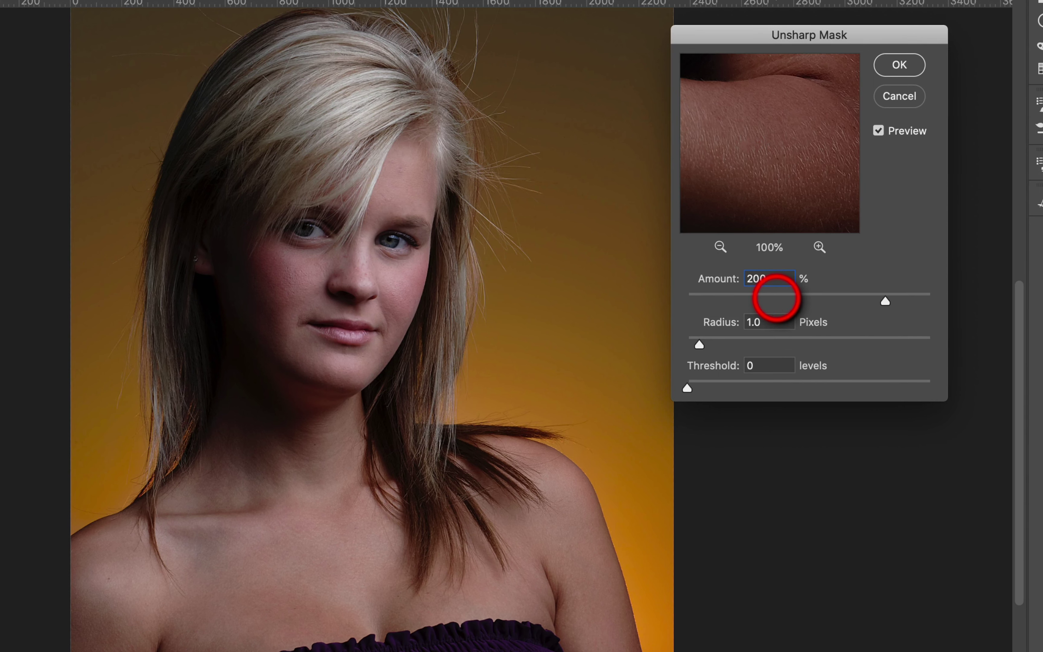
{"action": "left_click", "coordinate": [765, 322]}
{"action": "type", "text": "2"}
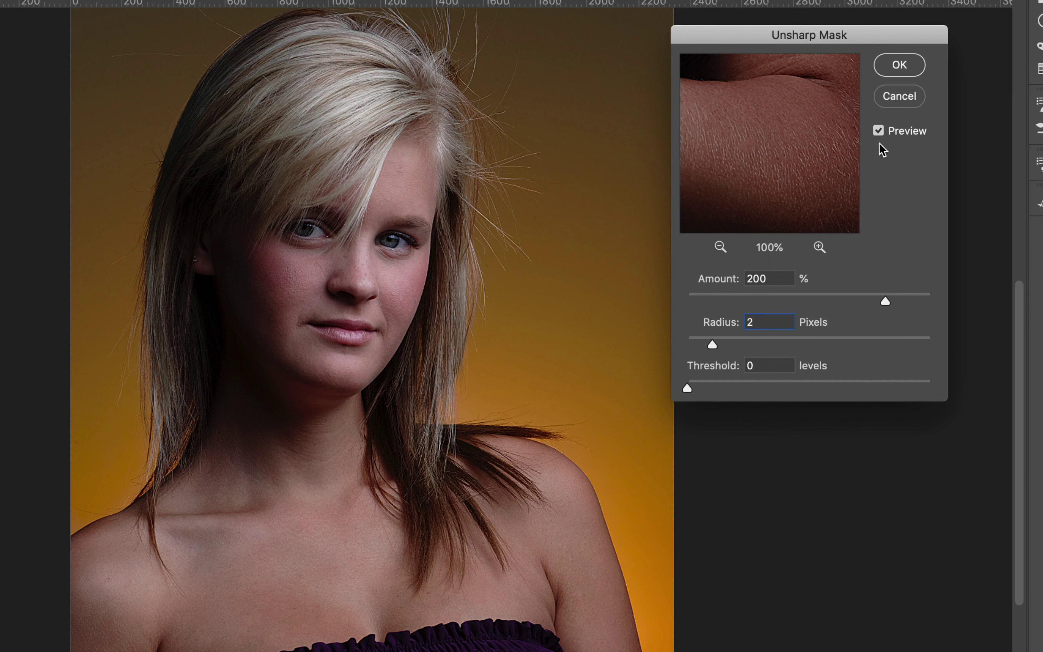
{"action": "left_click", "coordinate": [878, 131]}
{"action": "left_click", "coordinate": [879, 131]}
- Raise the Unsharp Mask amount to 300% and check the effect on the face and neck
{"action": "mouse_move", "coordinate": [403, 210]}
{"action": "left_mouse_down"}
{"action": "mouse_move", "coordinate": [333, 204]}
{"action": "mouse_move", "coordinate": [338, 231]}
{"action": "mouse_move", "coordinate": [396, 232]}
{"action": "mouse_move", "coordinate": [328, 235]}
{"action": "mouse_move", "coordinate": [339, 296]}
{"action": "mouse_move", "coordinate": [329, 331]}
{"action": "mouse_move", "coordinate": [343, 345]}
{"action": "left_mouse_up"}
{"action": "left_click", "coordinate": [763, 278]}
{"action": "left_click_drag", "start_coordinate": [763, 278], "coordinate": [675, 284]}
{"action": "type", "text": "300"}
{"action": "left_click", "coordinate": [403, 163]}
{"action": "mouse_move", "coordinate": [404, 163]}
{"action": "left_mouse_down"}
{"action": "mouse_move", "coordinate": [302, 210]}
{"action": "mouse_move", "coordinate": [382, 231]}
{"action": "mouse_move", "coordinate": [317, 273]}
{"action": "mouse_move", "coordinate": [289, 431]}
{"action": "mouse_move", "coordinate": [343, 447]}
{"action": "mouse_move", "coordinate": [338, 455]}
{"action": "left_mouse_up"}
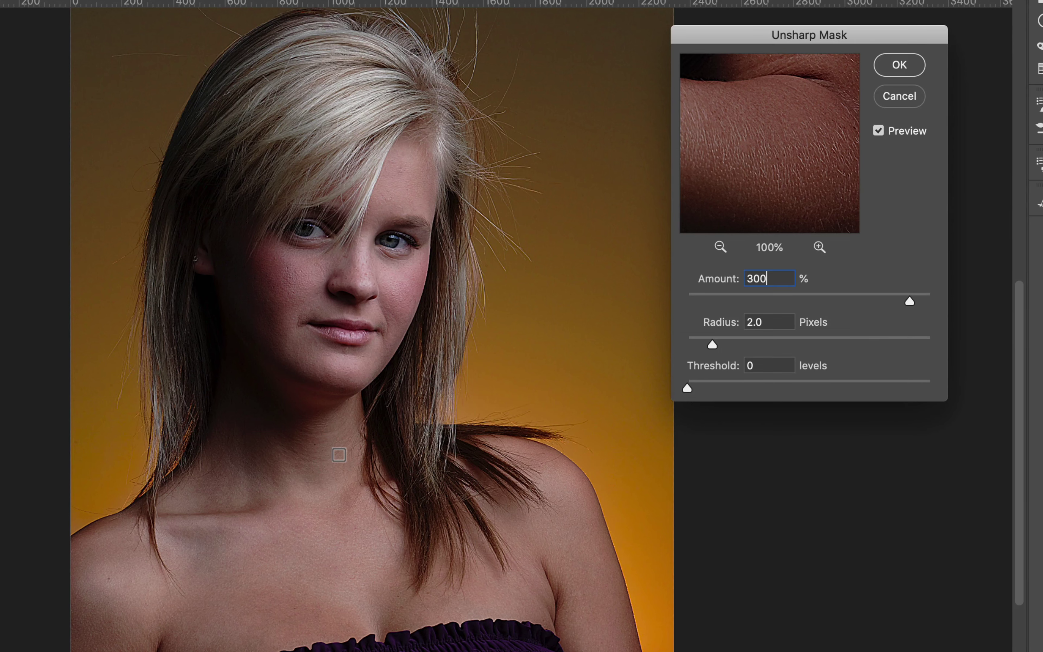
- Raise the Unsharp Mask amount to 400%
{"action": "key", "text": "BackSpace"}
{"action": "key", "text": "BackSpace"}
{"action": "key", "text": "BackSpace"}
{"action": "type", "text": "400"}
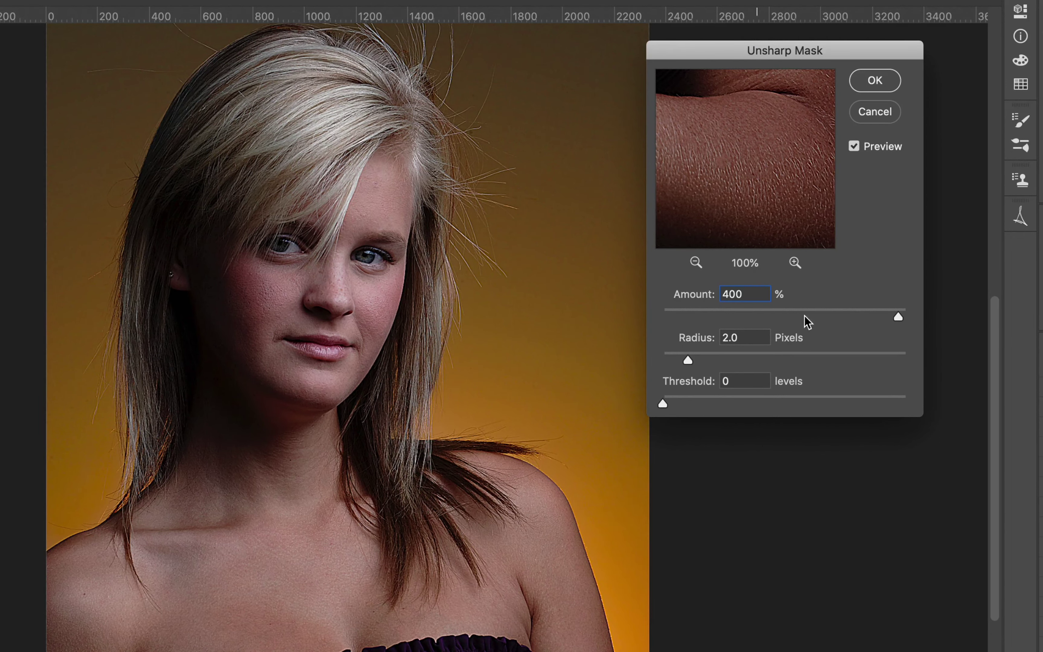
- Raise the Unsharp Mask amount to 500%, compare the portrait with and without it, and cancel the filter
{"action": "key", "text": "BackSpace"}
{"action": "key", "text": "BackSpace"}
{"action": "key", "text": "BackSpace"}
{"action": "type", "text": "500"}
{"action": "left_click", "coordinate": [857, 149]}
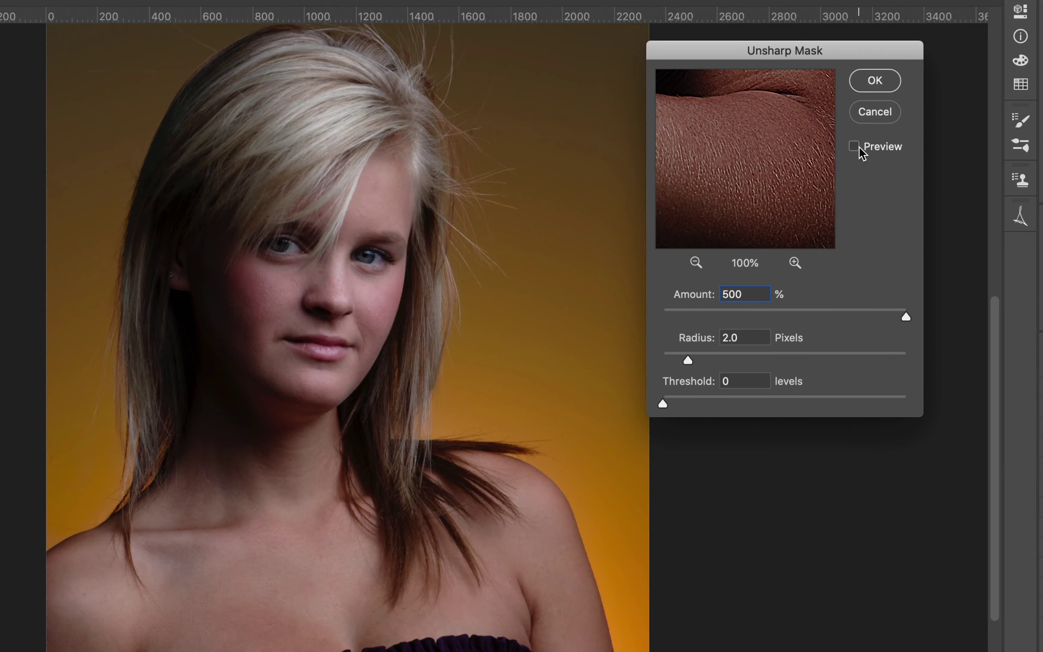
{"action": "left_click", "coordinate": [856, 147]}
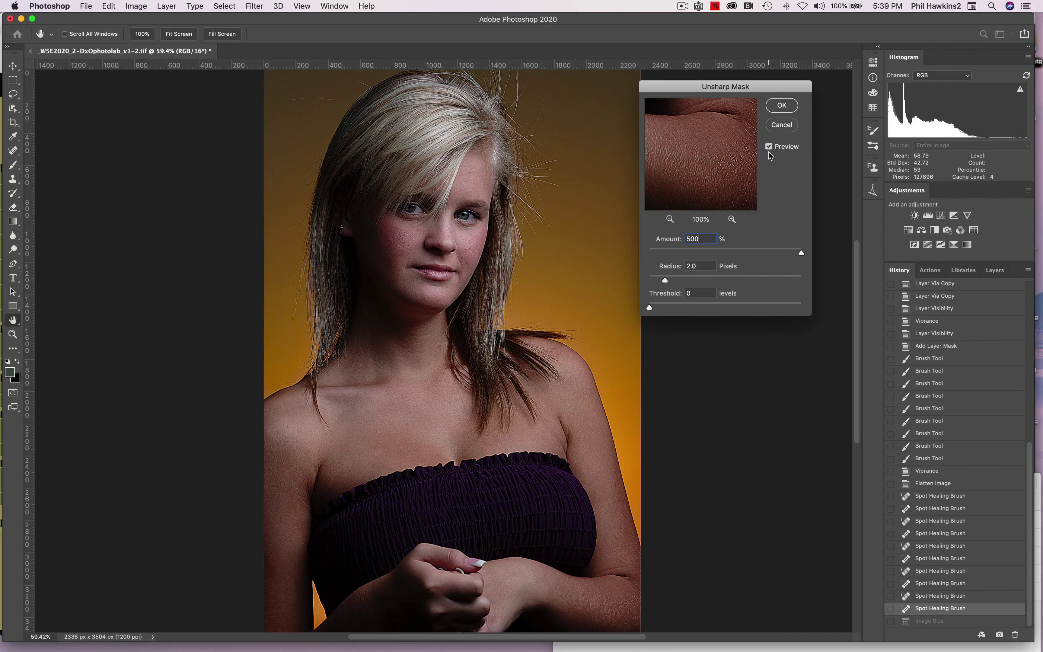
{"action": "scroll", "coordinate": [769, 152], "scroll_direction": "left", "scroll_amount": 5}
{"action": "scroll", "coordinate": [769, 152], "scroll_direction": "up", "scroll_amount": 3}
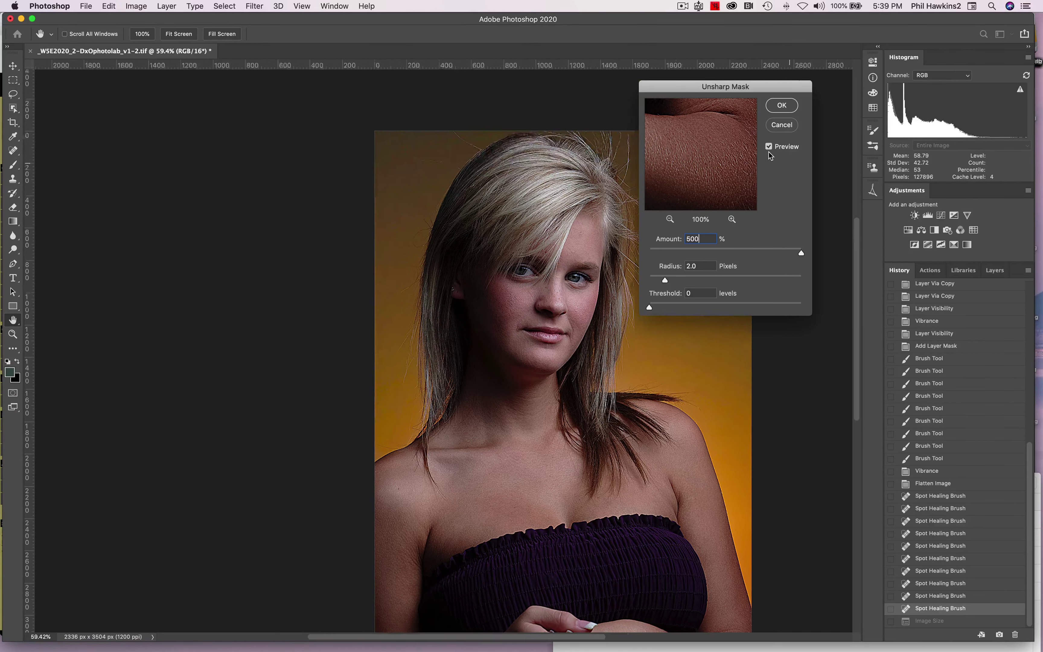
{"action": "left_click", "coordinate": [781, 125]}
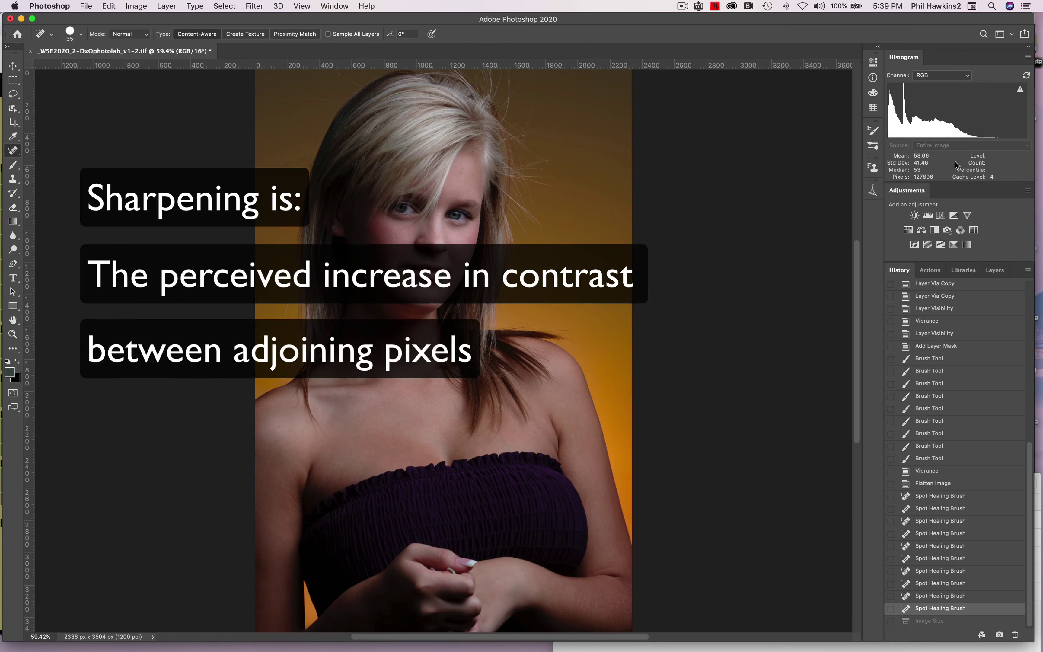
- Magnify the portrait to about 1230% and examine the individual pixels around the shoulder, lips and nose
{"action": "key", "text": "super+1"}
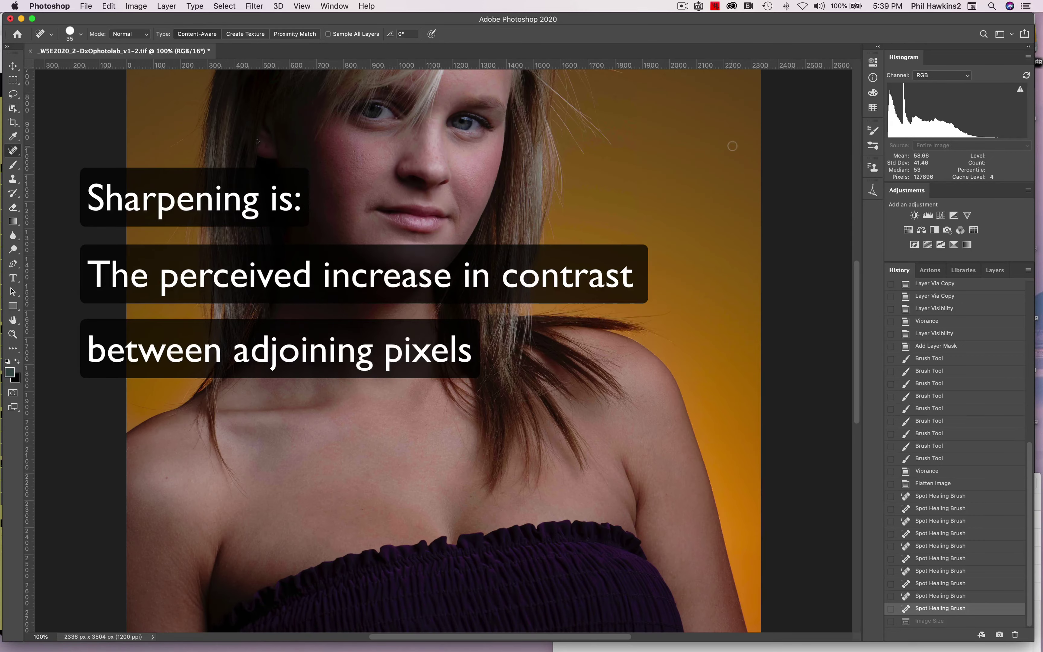
{"action": "scroll", "coordinate": [635, 330], "scroll_direction": "up", "scroll_amount": 5}
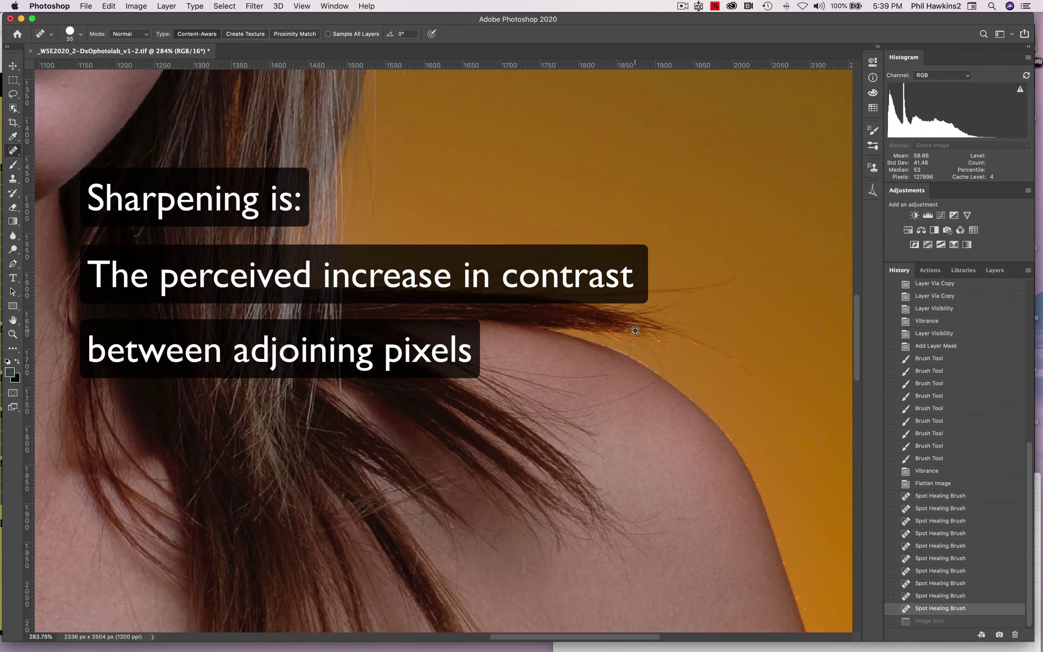
{"action": "scroll", "coordinate": [635, 330], "scroll_direction": "up", "scroll_amount": 8}
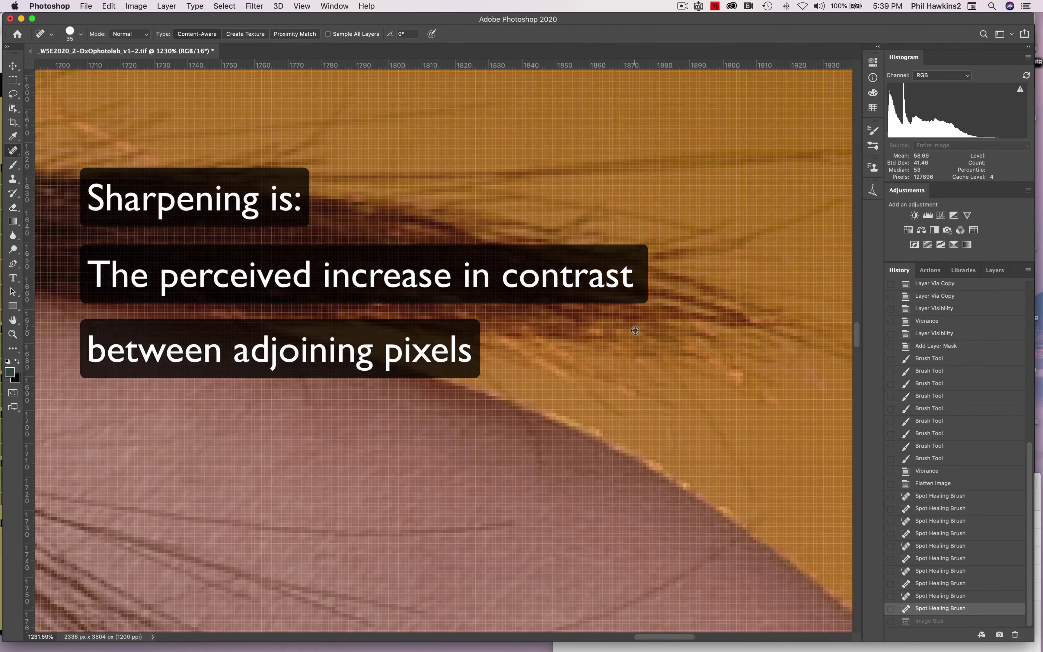
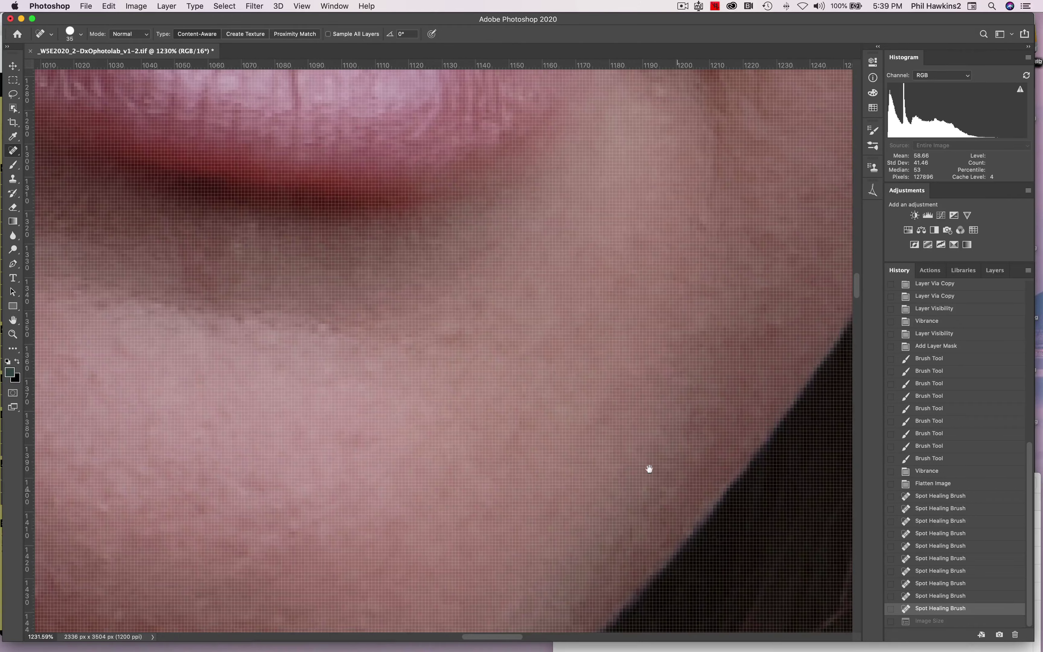
{"action": "scroll", "coordinate": [578, 435], "scroll_direction": "up", "scroll_amount": 5}
{"action": "scroll", "coordinate": [578, 527], "scroll_direction": "down", "scroll_amount": 5}
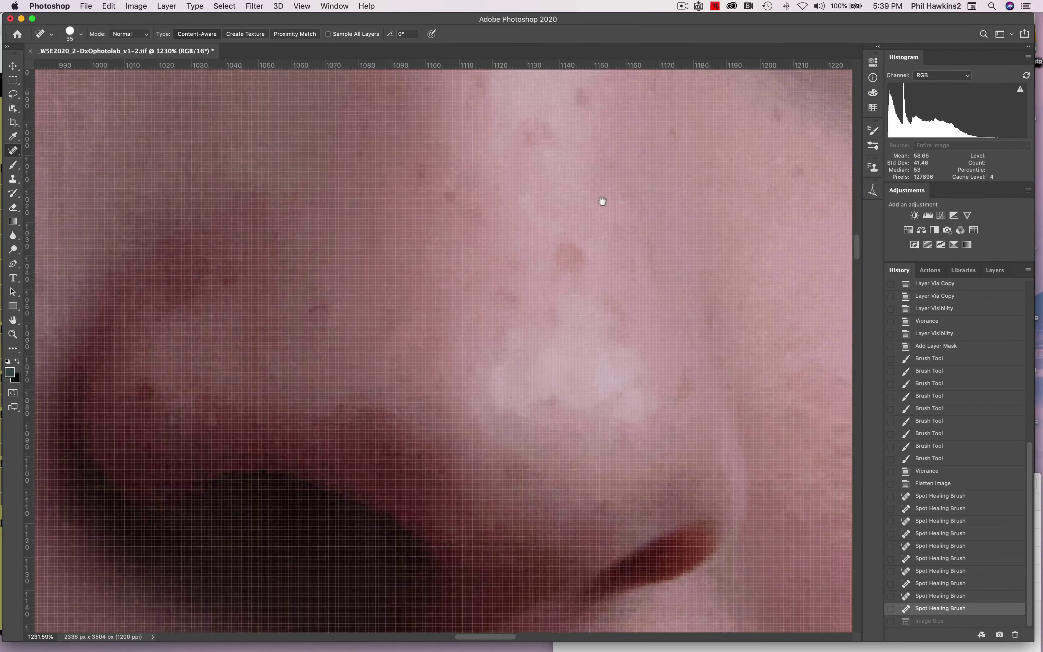
- Examine the eye's individual pixels, magnifying to about 4030% around the edge between the iris and the white
{"action": "scroll", "coordinate": [538, 564], "scroll_direction": "up", "scroll_amount": 5}
{"action": "scroll", "coordinate": [274, 407], "scroll_direction": "down", "scroll_amount": 5}
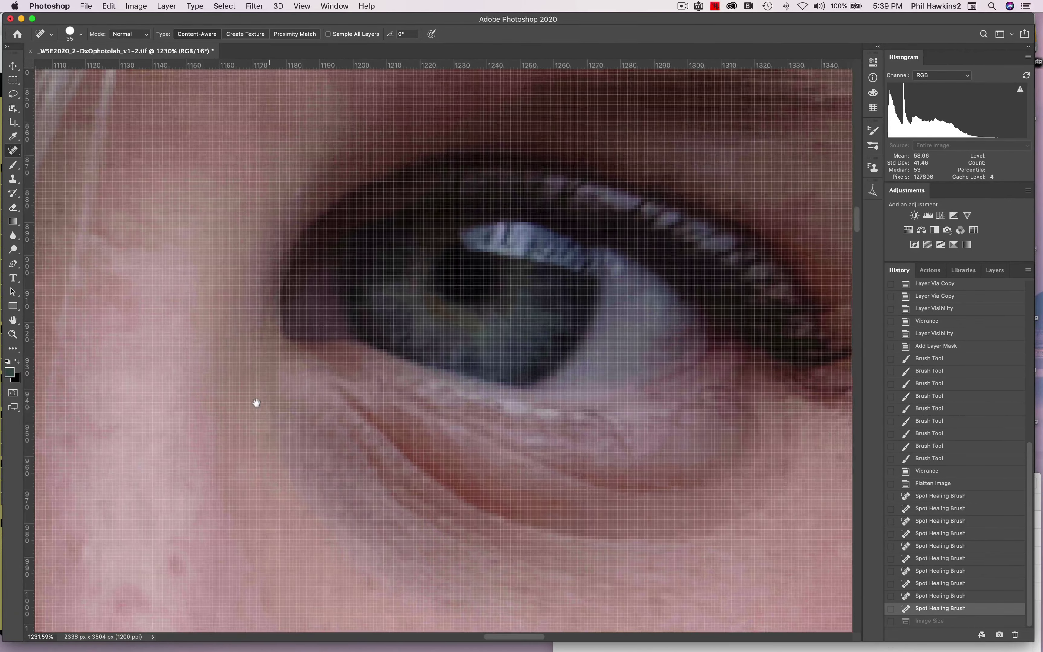
{"action": "scroll", "coordinate": [191, 354], "scroll_direction": "up", "scroll_amount": 5}
{"action": "scroll", "coordinate": [199, 372], "scroll_direction": "down", "scroll_amount": 5}
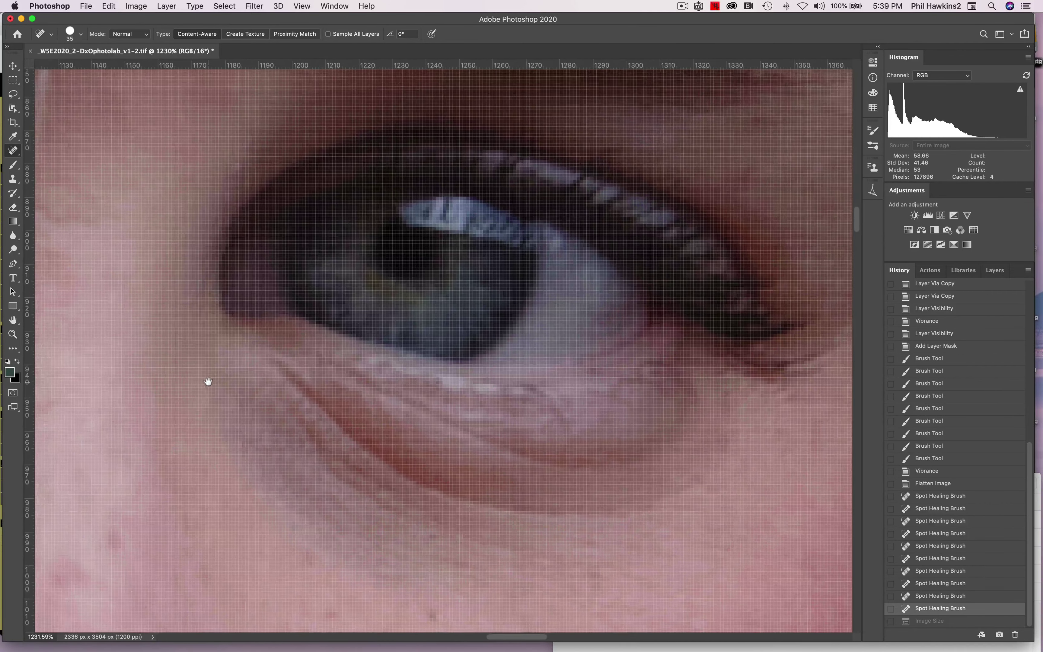
{"action": "scroll", "coordinate": [431, 407], "scroll_direction": "up", "scroll_amount": 5}
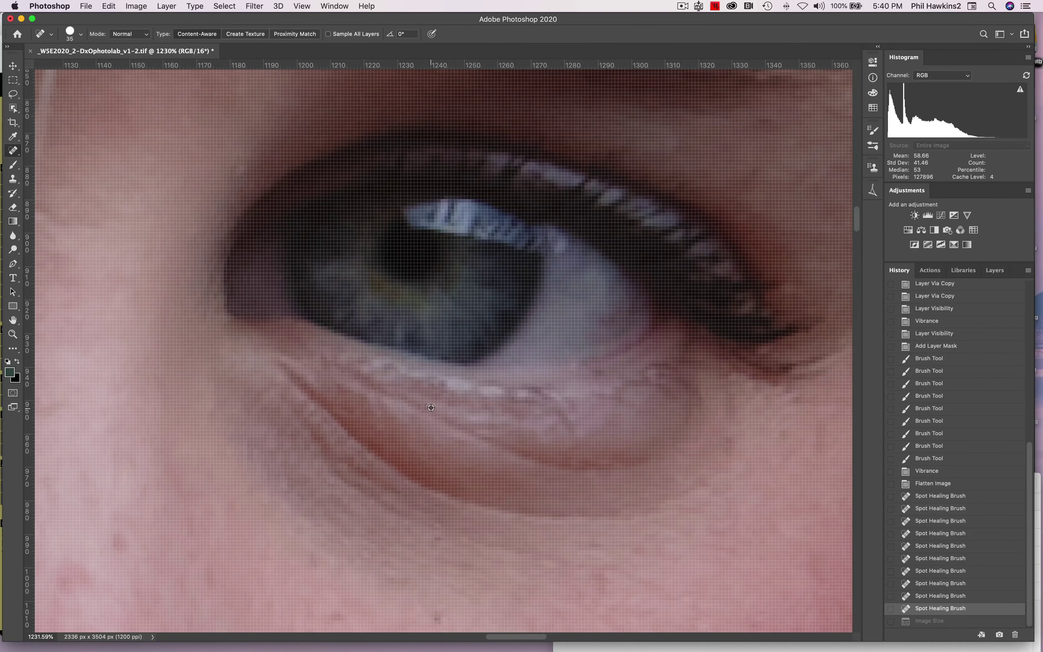
{"action": "scroll", "coordinate": [431, 407], "scroll_direction": "down", "scroll_amount": 5}
{"action": "scroll", "coordinate": [431, 407], "scroll_direction": "up", "scroll_amount": 6}
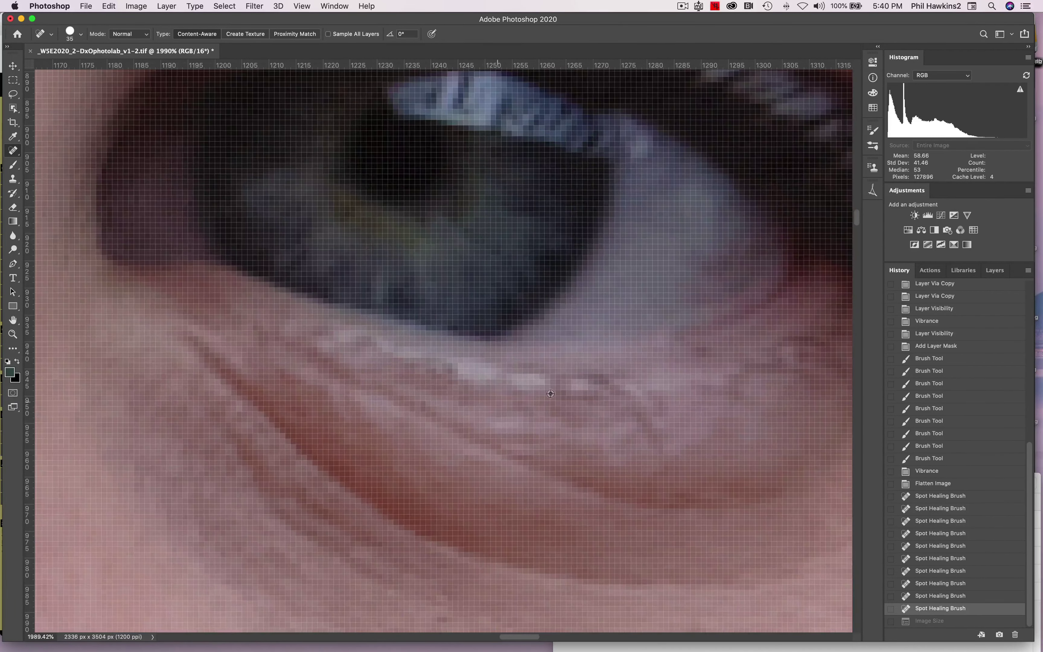
{"action": "scroll", "coordinate": [666, 336], "scroll_direction": "up", "scroll_amount": 4}
{"action": "left_click_drag", "start_coordinate": [629, 247], "coordinate": [657, 465]}
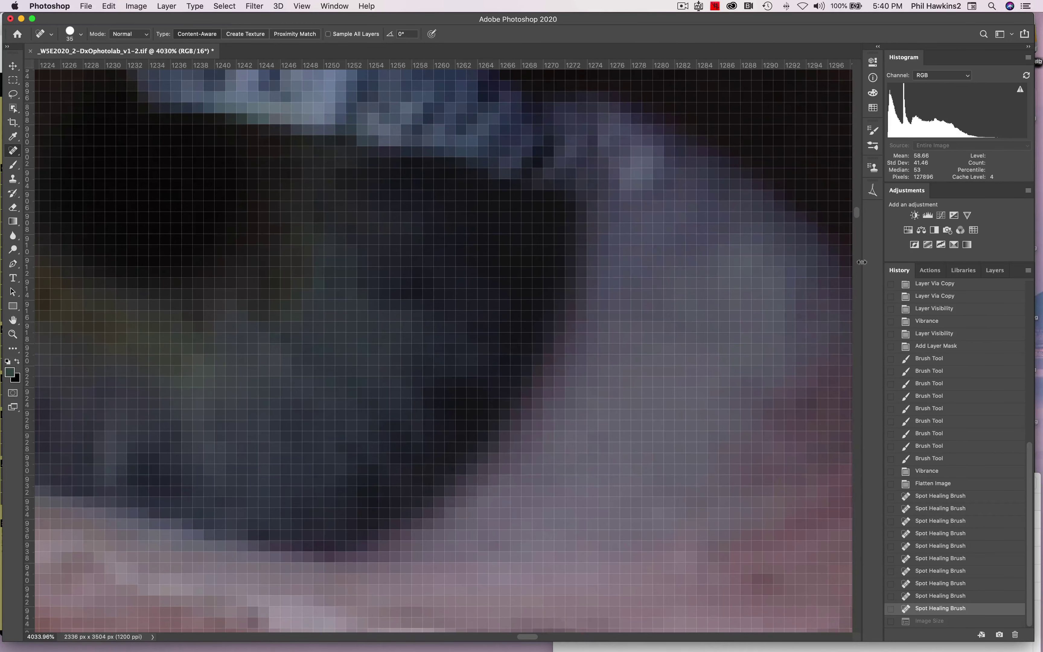
- Open Unsharp Mask and compare the eye's edge pixels with and without the sharpening preview
{"action": "left_click", "coordinate": [254, 6]}
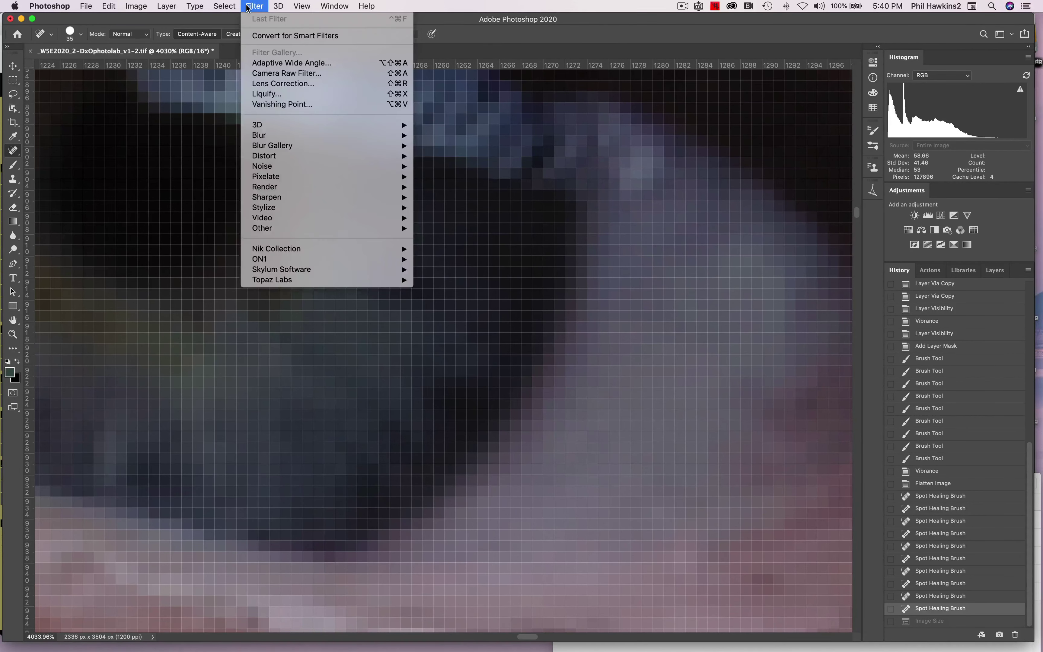
{"action": "mouse_move", "coordinate": [285, 197]}
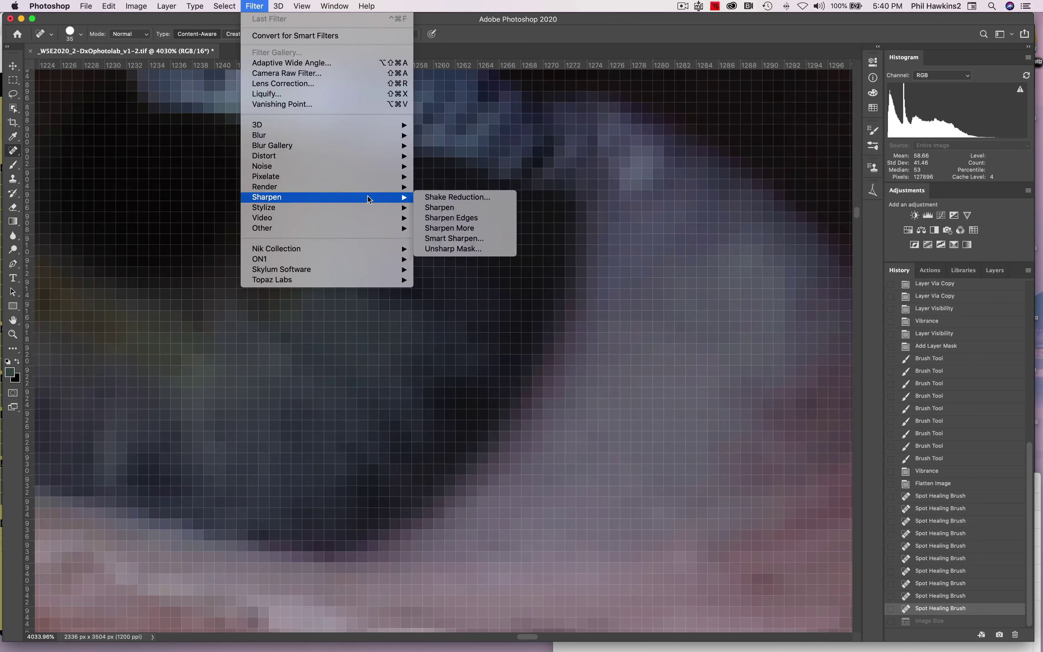
{"action": "left_click", "coordinate": [473, 250]}
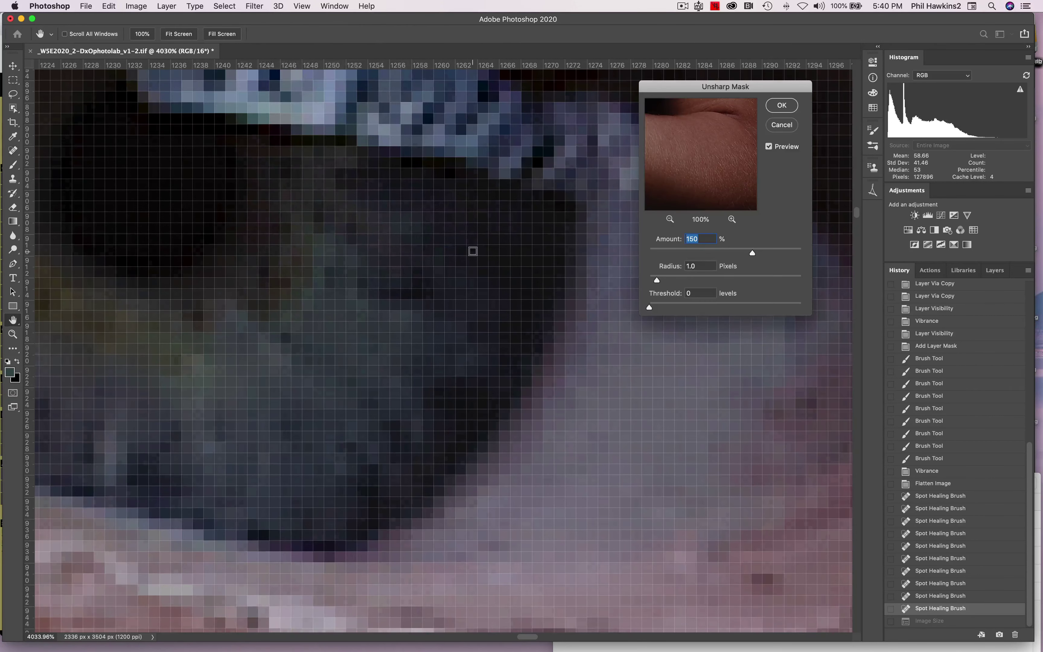
{"action": "left_click", "coordinate": [769, 148]}
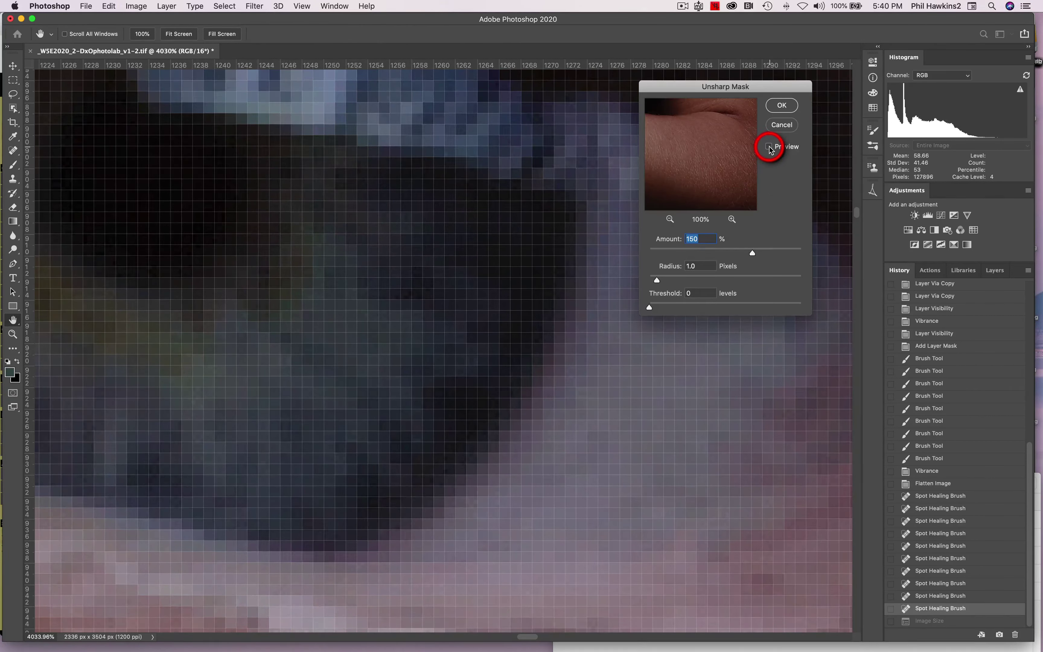
{"action": "left_click", "coordinate": [769, 147]}
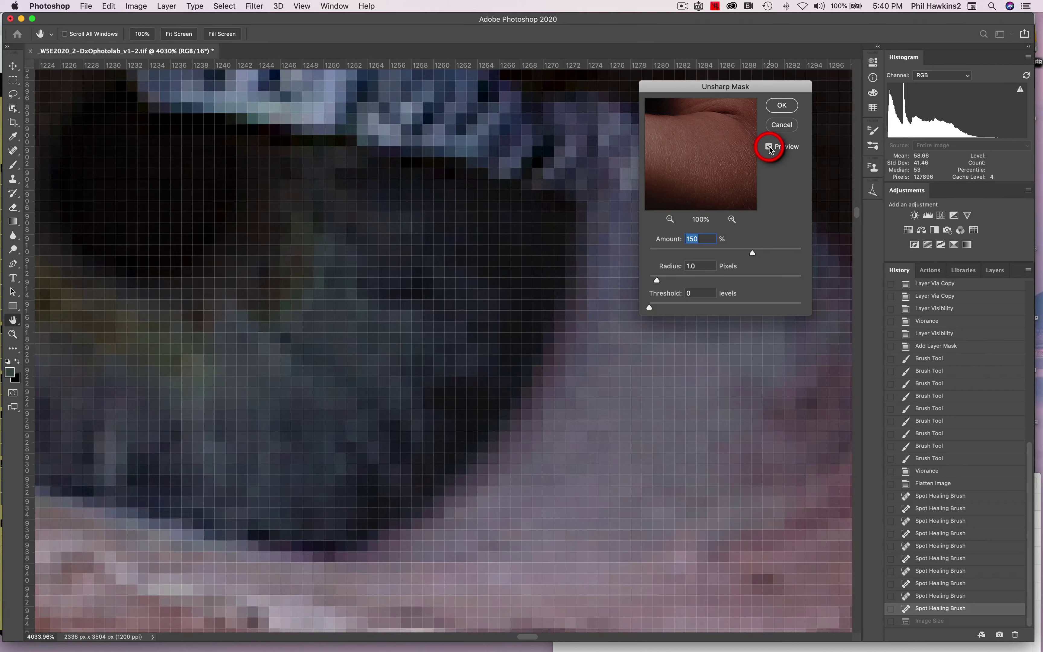
{"action": "left_click", "coordinate": [769, 147]}
{"action": "left_click", "coordinate": [769, 147]}
{"action": "mouse_move", "coordinate": [550, 166]}
{"action": "left_mouse_down"}
{"action": "mouse_move", "coordinate": [505, 141]}
{"action": "mouse_move", "coordinate": [317, 88]}
{"action": "mouse_move", "coordinate": [295, 93]}
{"action": "mouse_move", "coordinate": [566, 163]}
{"action": "left_mouse_up"}
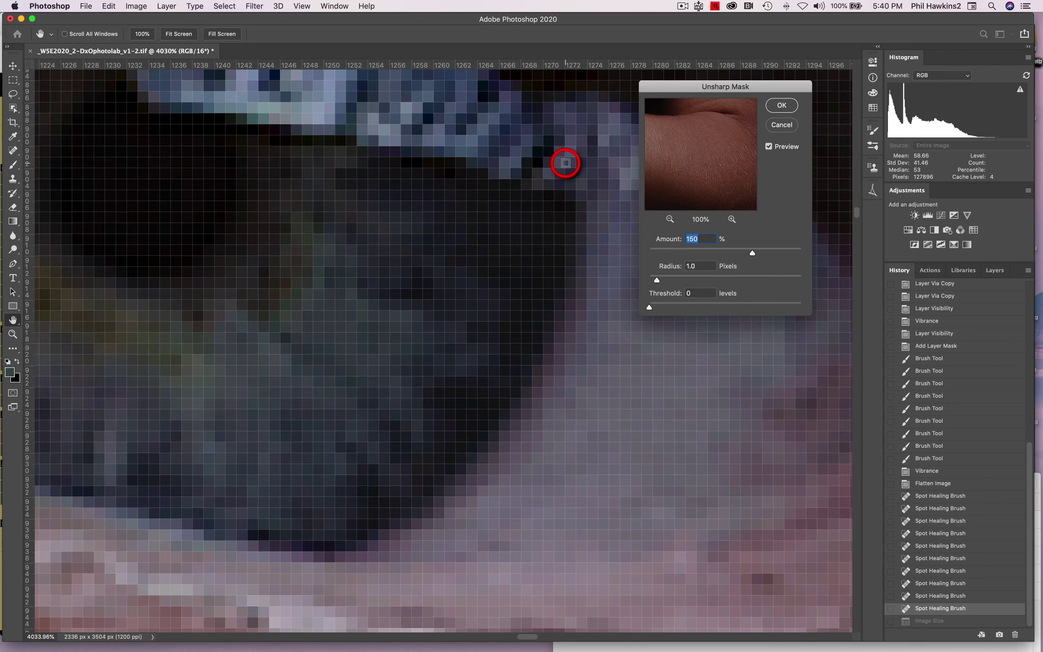
{"action": "left_click_drag", "start_coordinate": [565, 163], "coordinate": [448, 447]}
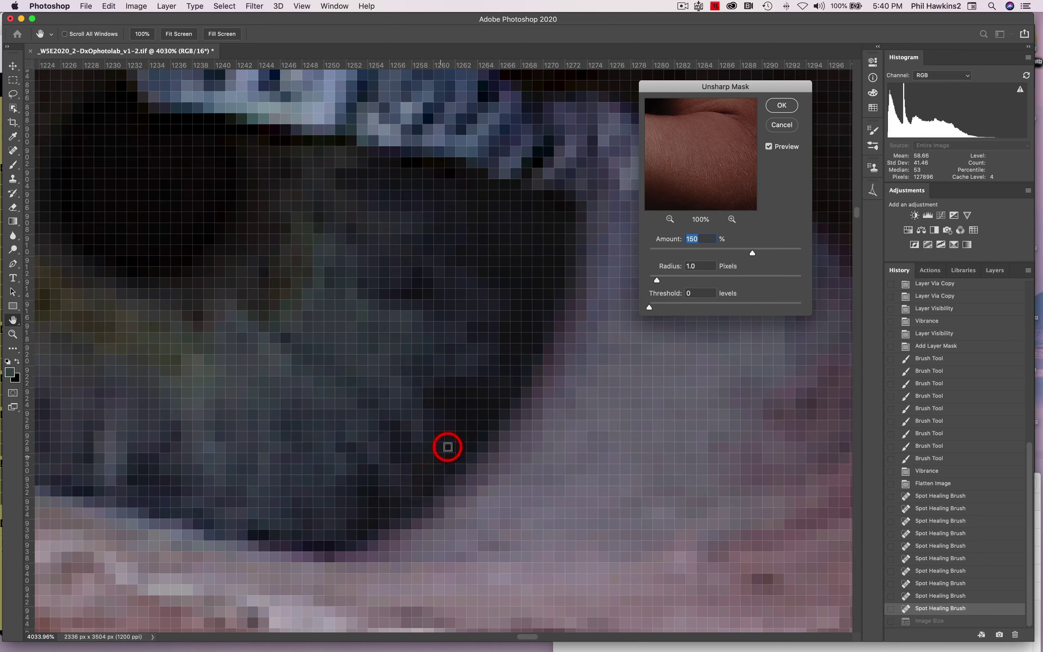
{"action": "left_click", "coordinate": [770, 147]}
{"action": "left_click", "coordinate": [771, 147]}
- Set the Unsharp Mask amount to 300% and compare the eye's pixels with and without the preview
{"action": "type", "text": "300"}
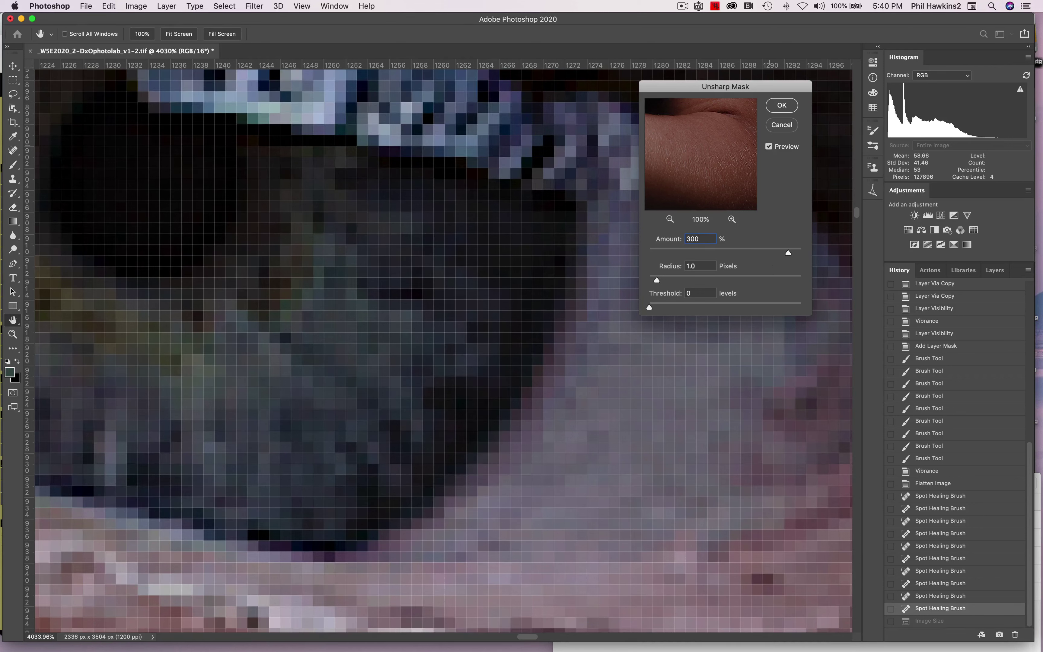
{"action": "left_click", "coordinate": [769, 147]}
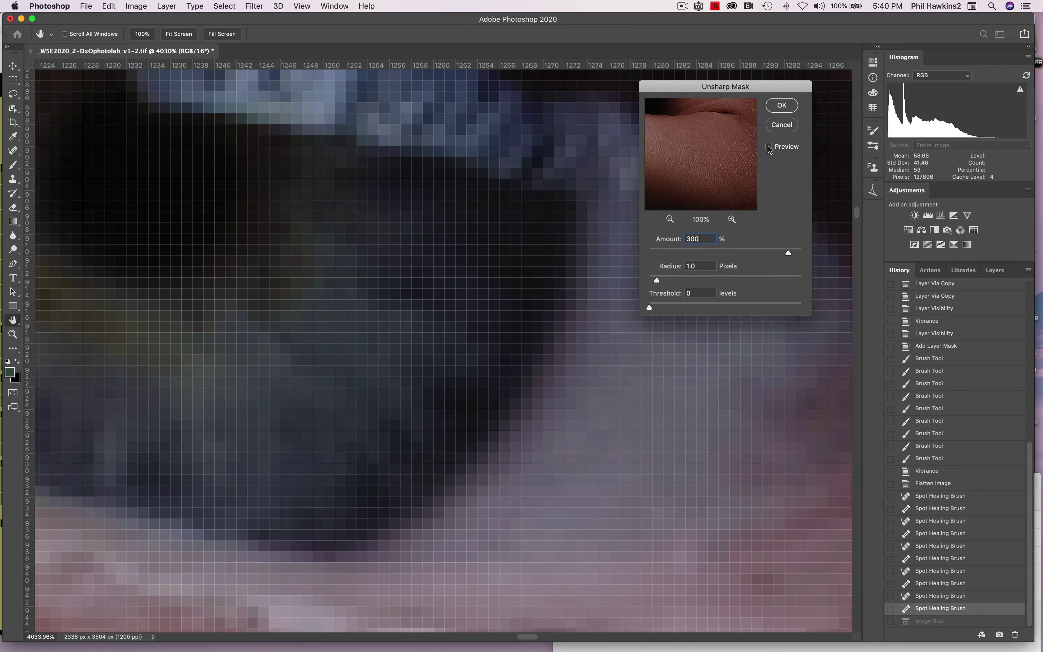
{"action": "left_click", "coordinate": [769, 147]}
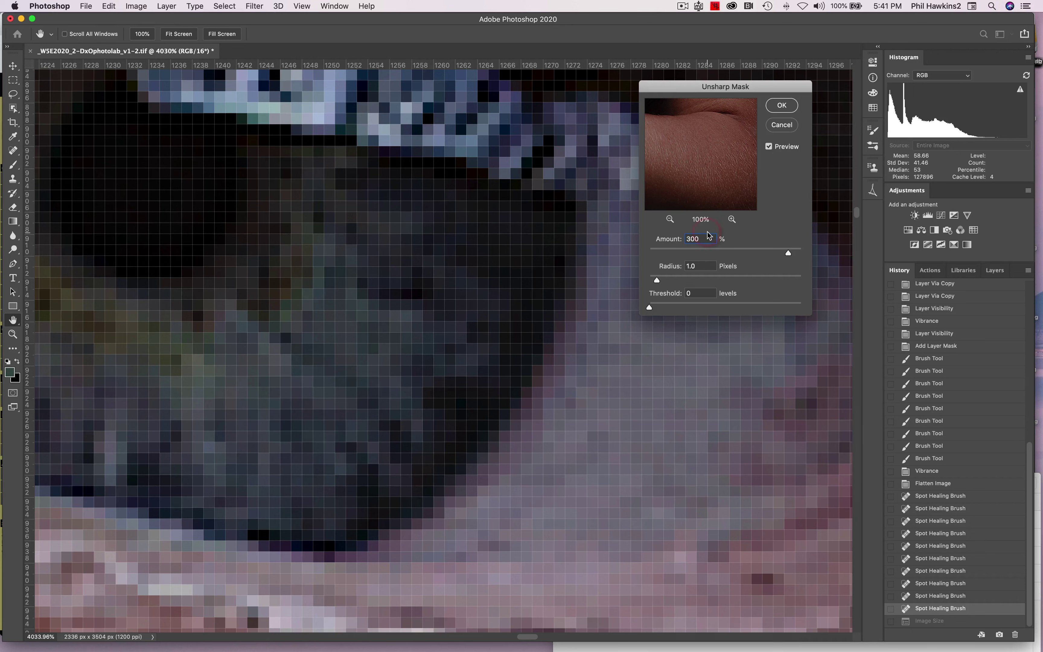
- Raise the Unsharp Mask radius to 2, 3 and finally 4 pixels, checking the dark edge of the iris
{"action": "left_click", "coordinate": [700, 265]}
{"action": "left_click", "coordinate": [671, 266]}
{"action": "type", "text": "2"}
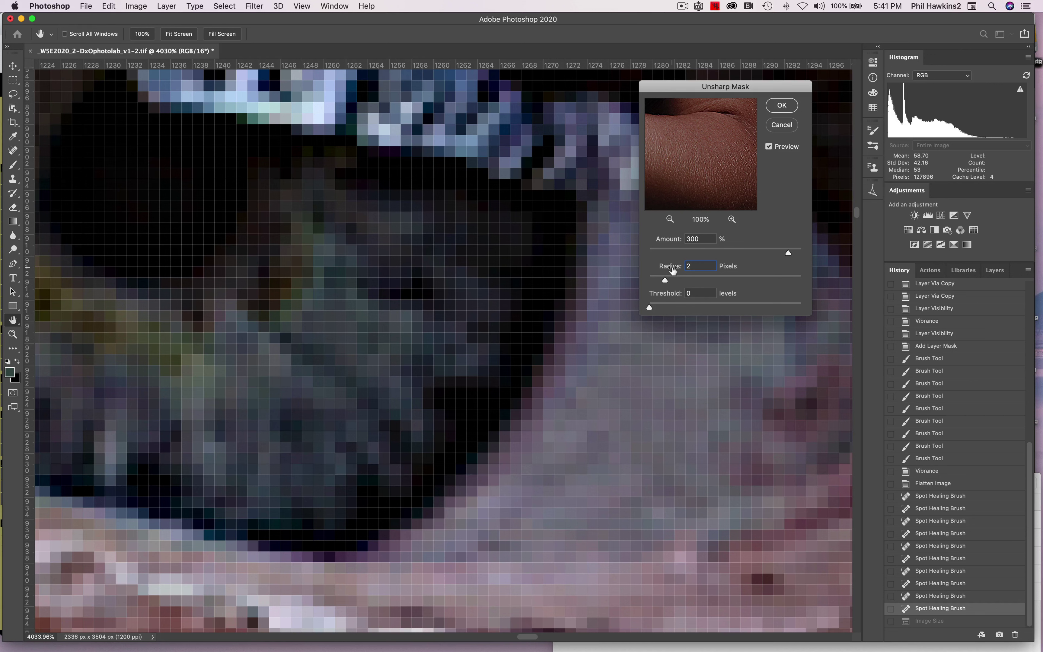
{"action": "key", "text": "Up"}
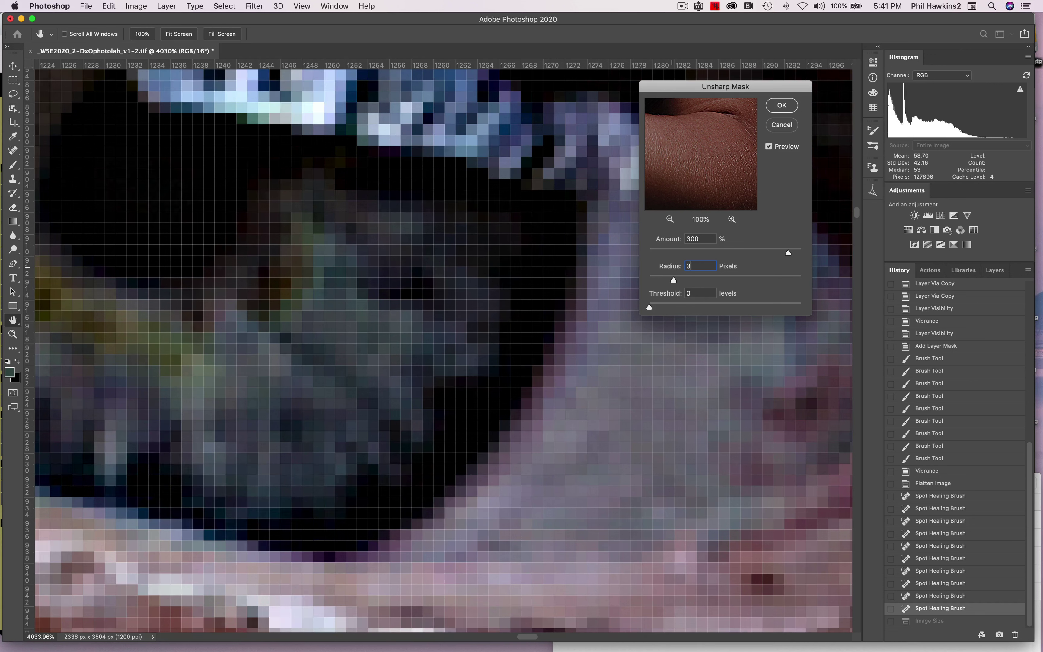
{"action": "key", "text": "Up"}
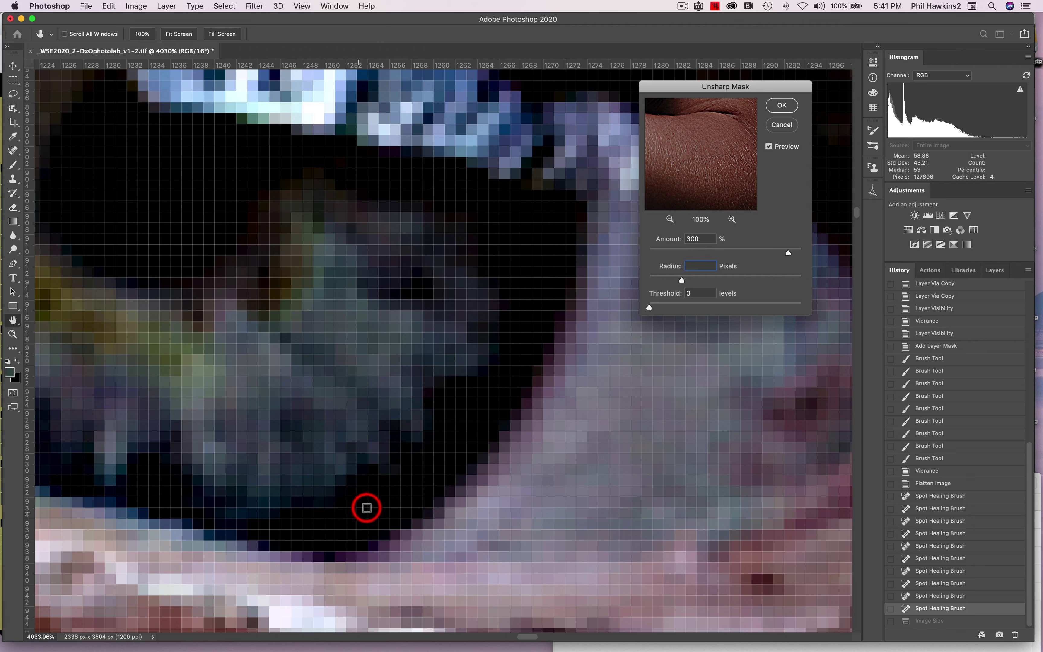
{"action": "type", "text": "4"}
- Compare the sharpening preview on and off over the eye's pixels and over the whole portrait
{"action": "left_click", "coordinate": [770, 147]}
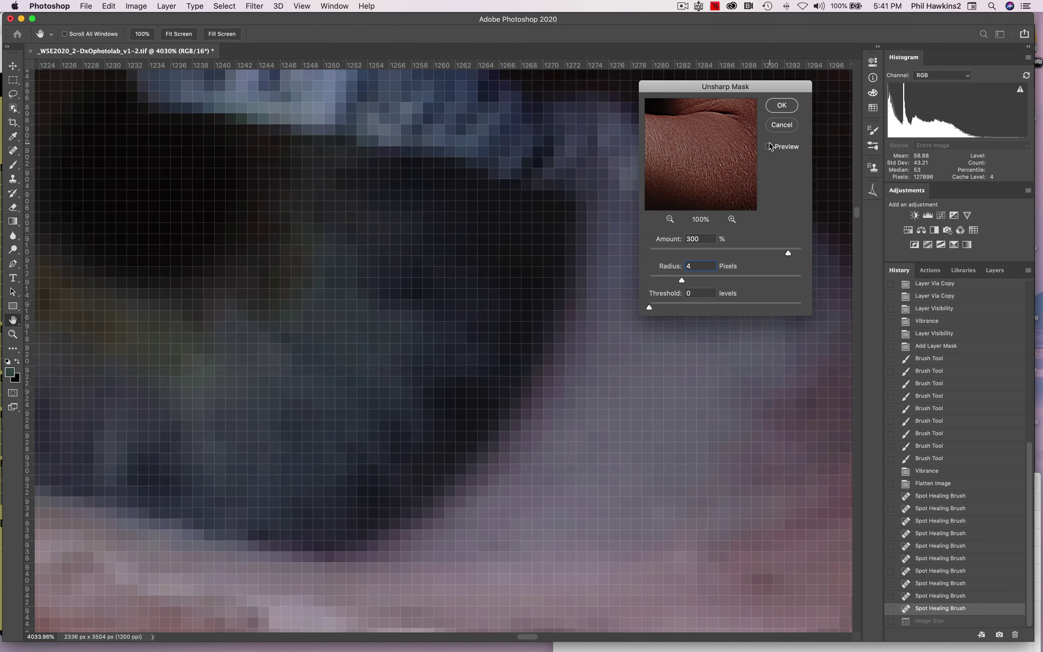
{"action": "left_click", "coordinate": [770, 146]}
{"action": "left_click", "coordinate": [770, 147]}
{"action": "key", "text": "super+0"}
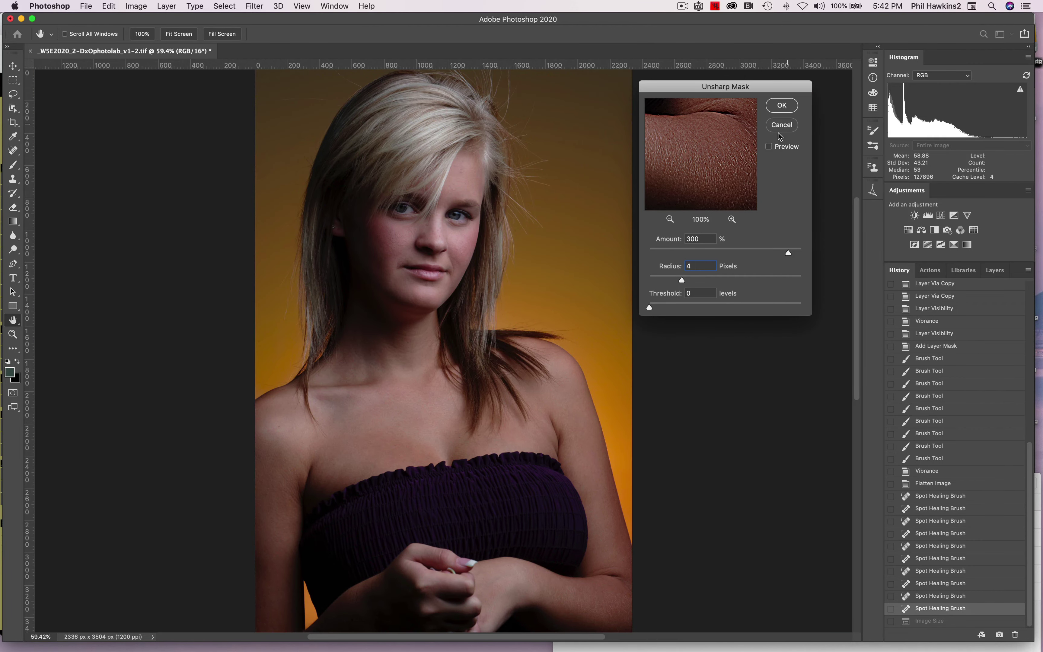
{"action": "left_click", "coordinate": [770, 147]}
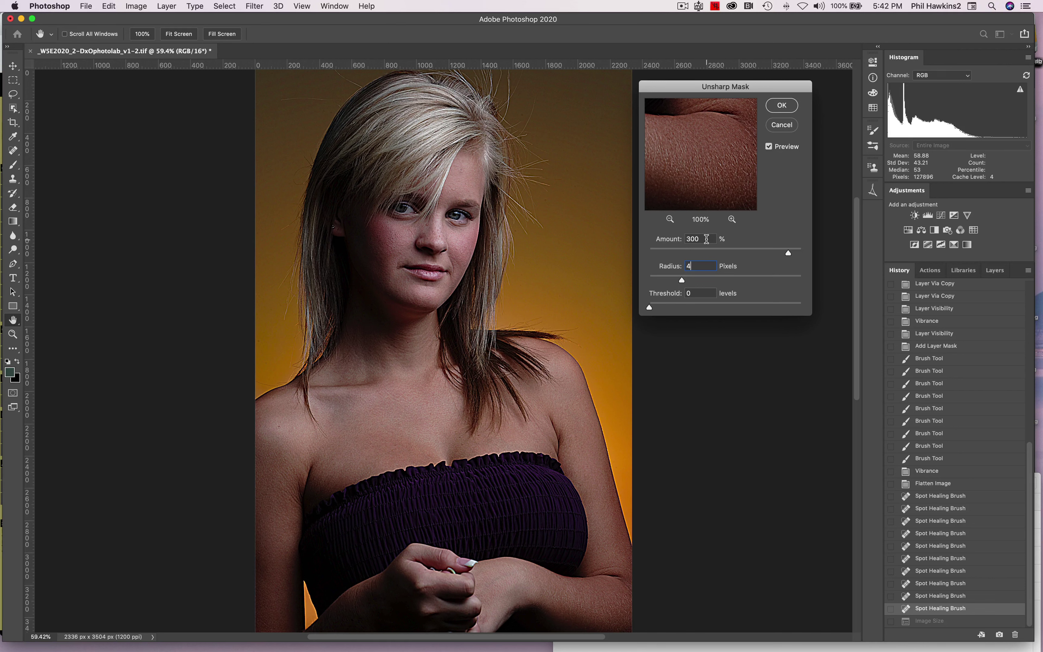
- Set the Unsharp Mask amount to 100% and the radius to 2 pixels
{"action": "left_click_drag", "start_coordinate": [707, 238], "coordinate": [671, 240]}
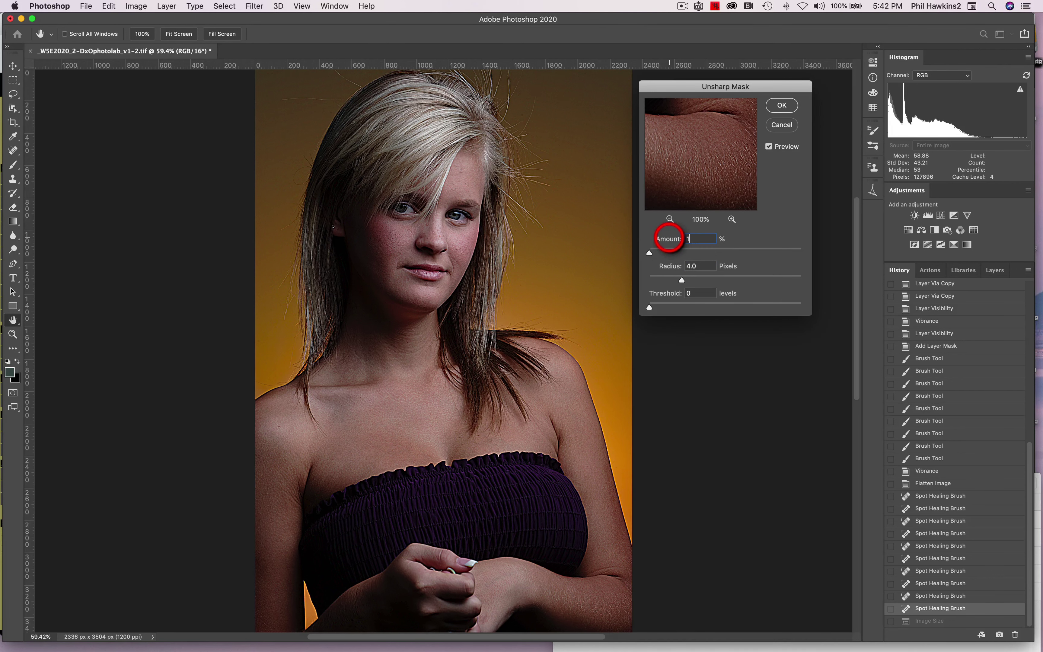
{"action": "type", "text": "100"}
{"action": "key", "text": "Tab"}
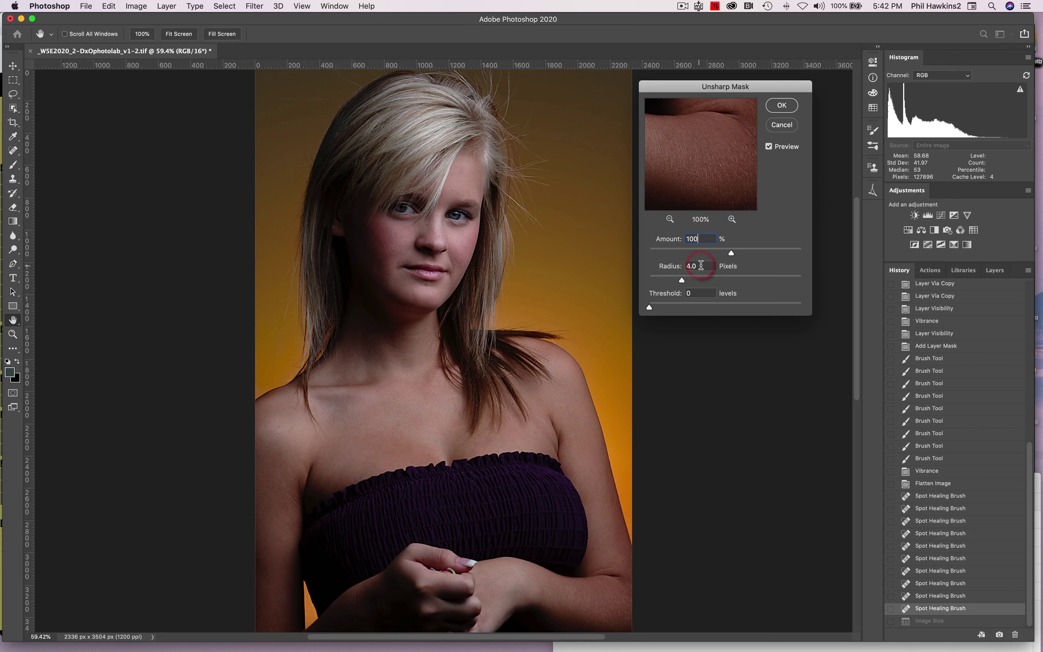
{"action": "type", "text": "2"}
- Raise the Unsharp Mask threshold to 3 levels and check the background, hair and clothing
{"action": "left_click", "coordinate": [700, 294]}
{"action": "scroll", "coordinate": [701, 293], "scroll_direction": "left", "scroll_amount": 1}
{"action": "scroll", "coordinate": [700, 293], "scroll_direction": "right", "scroll_amount": 2}
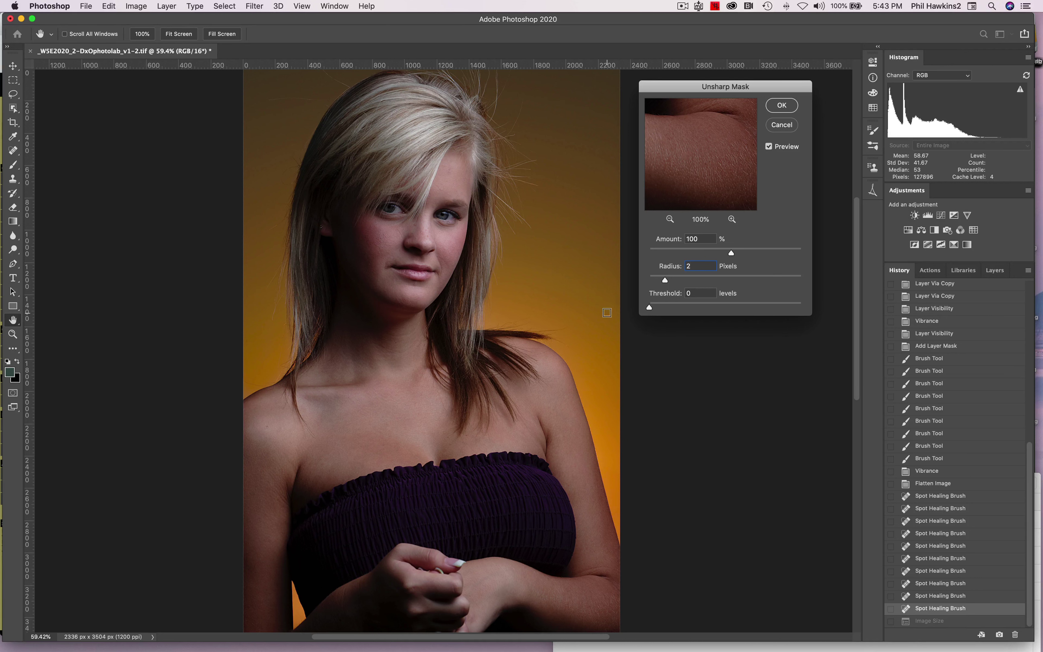
{"action": "left_click_drag", "start_coordinate": [607, 312], "coordinate": [569, 145]}
{"action": "double_click", "coordinate": [688, 295]}
{"action": "type", "text": "2"}
{"action": "scroll", "coordinate": [604, 334], "scroll_direction": "left", "scroll_amount": 2}
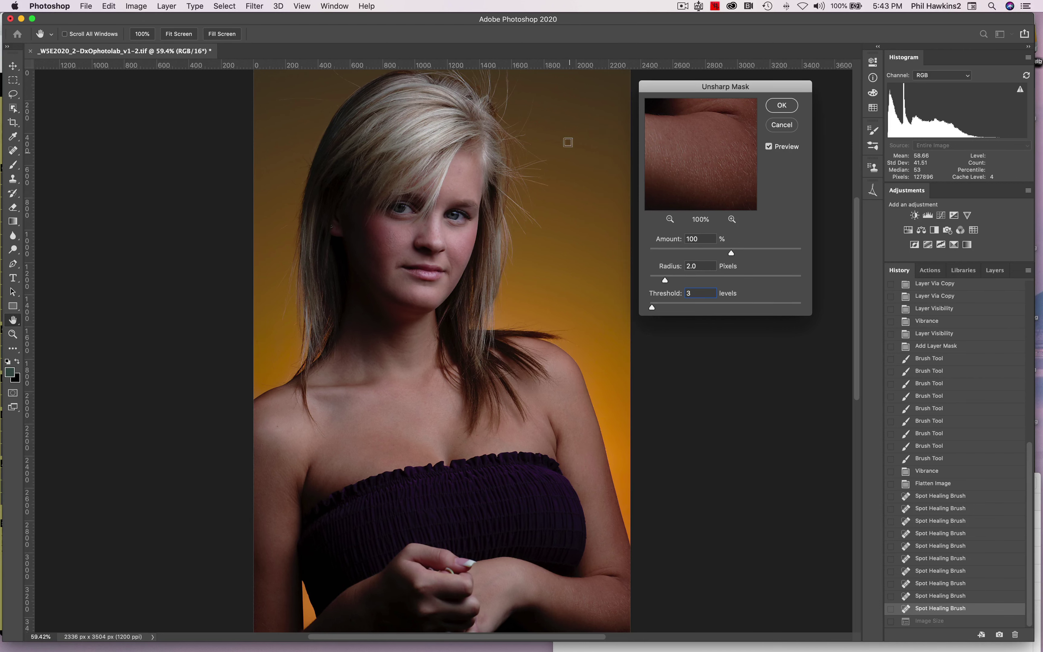
{"action": "left_click_drag", "start_coordinate": [570, 130], "coordinate": [581, 91]}
{"action": "left_click", "coordinate": [427, 131]}
{"action": "left_click_drag", "start_coordinate": [427, 132], "coordinate": [466, 506]}
- Return the threshold to 0 levels and cancel the Unsharp Mask filter
{"action": "left_click_drag", "start_coordinate": [652, 307], "coordinate": [649, 307]}
{"action": "scroll", "coordinate": [611, 363], "scroll_direction": "left", "scroll_amount": 2}
{"action": "left_click", "coordinate": [590, 230]}
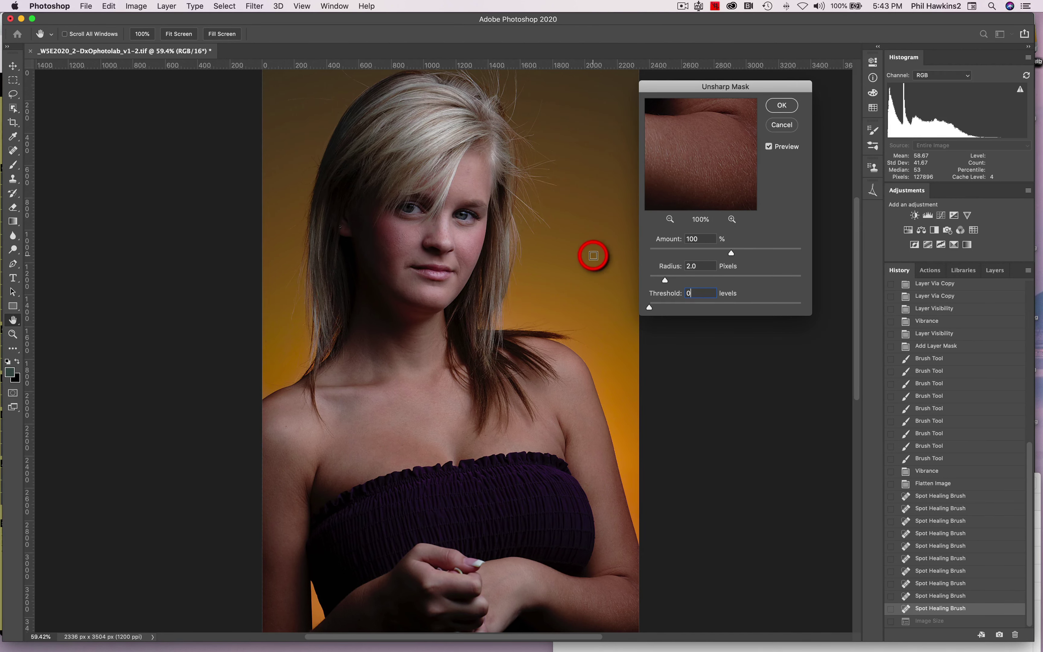
{"action": "left_click", "coordinate": [697, 294]}
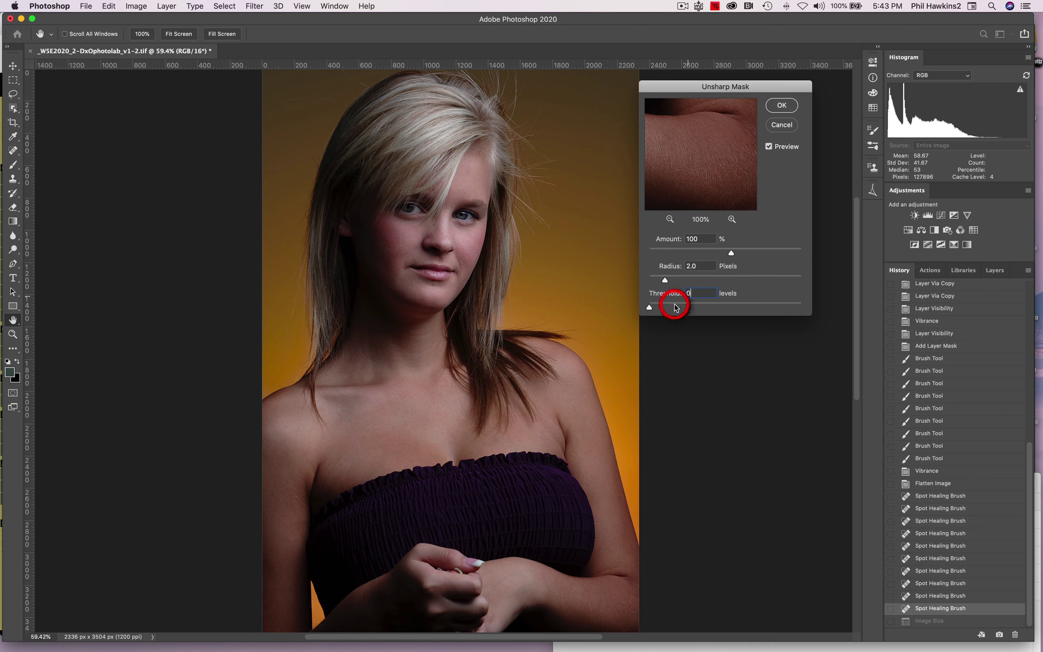
{"action": "left_click", "coordinate": [638, 349]}
{"action": "scroll", "coordinate": [638, 348], "scroll_direction": "right", "scroll_amount": 3}
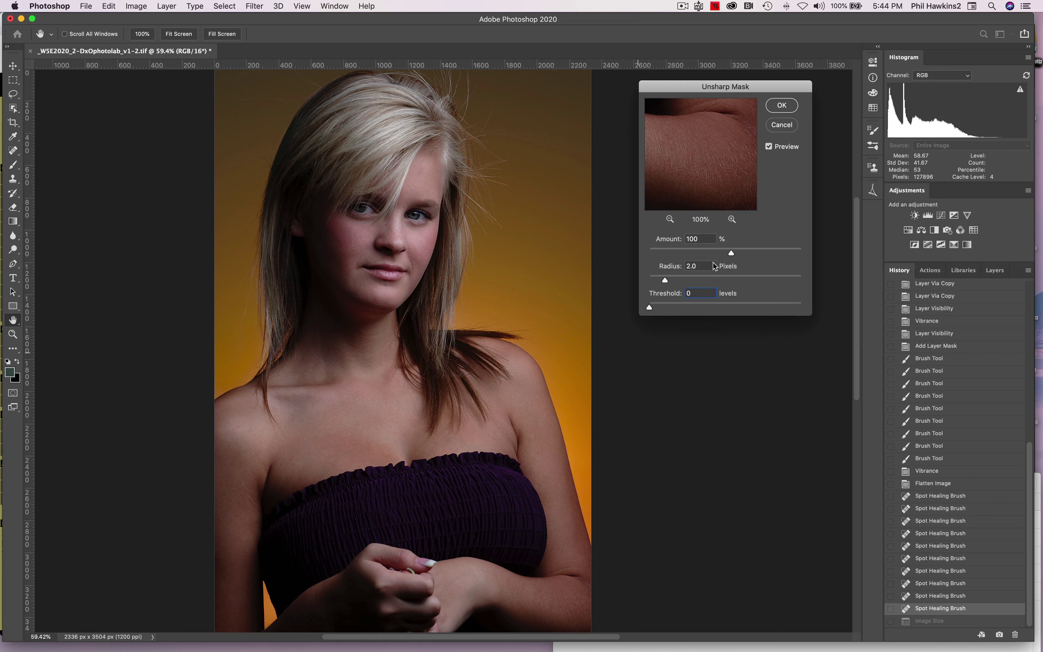
{"action": "left_click", "coordinate": [782, 125]}
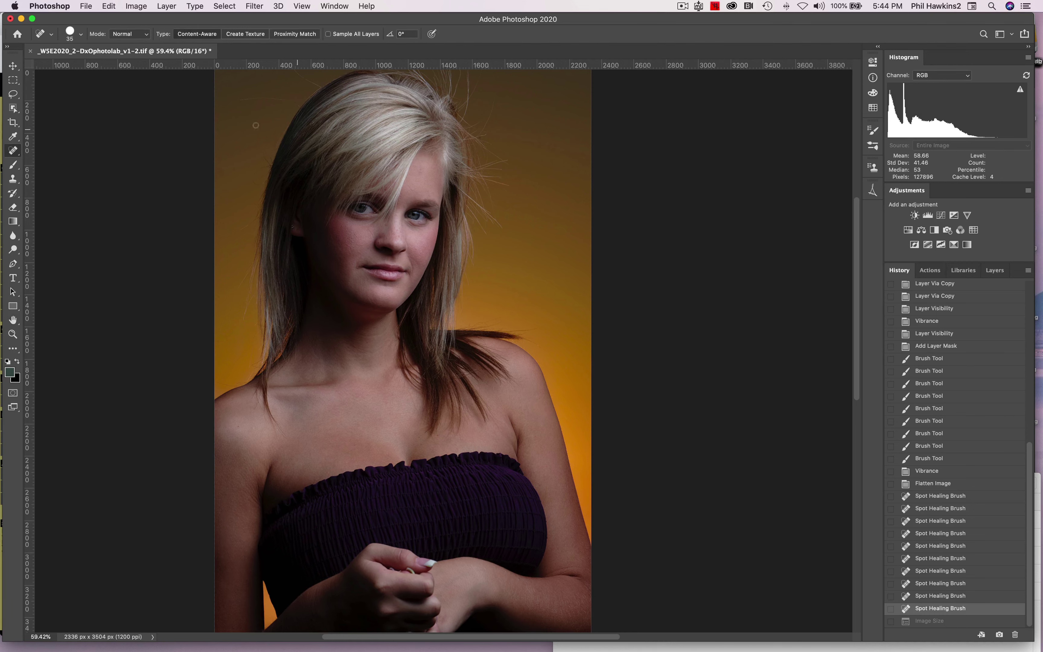
- Open the image size settings and set the resolution to 100 pixels/inch with resampling on
{"action": "left_click", "coordinate": [142, 6]}
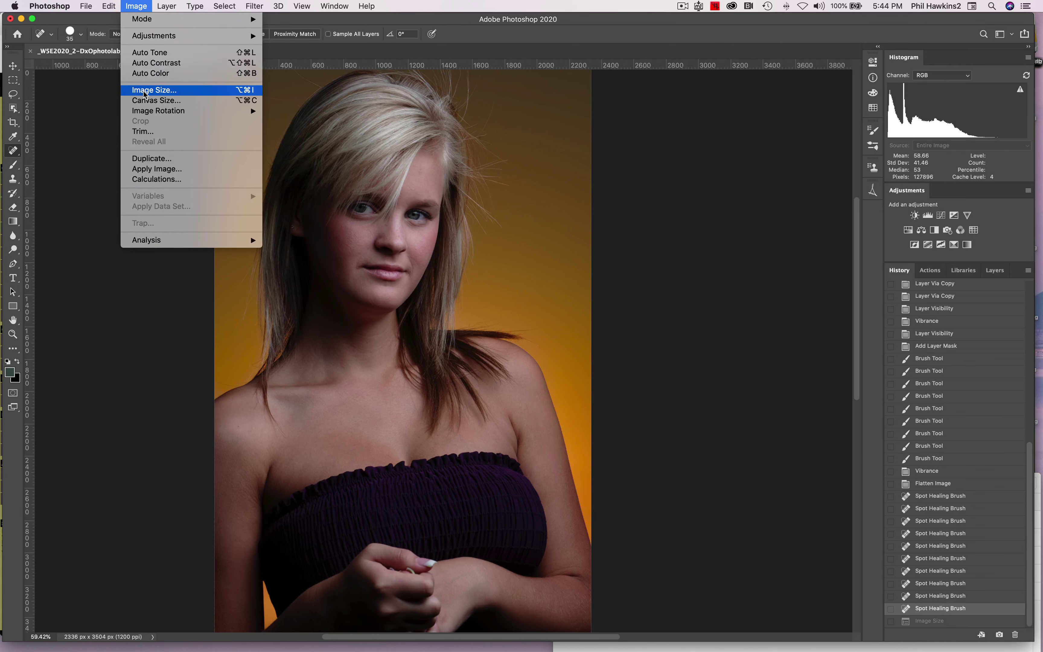
{"action": "left_click", "coordinate": [154, 90]}
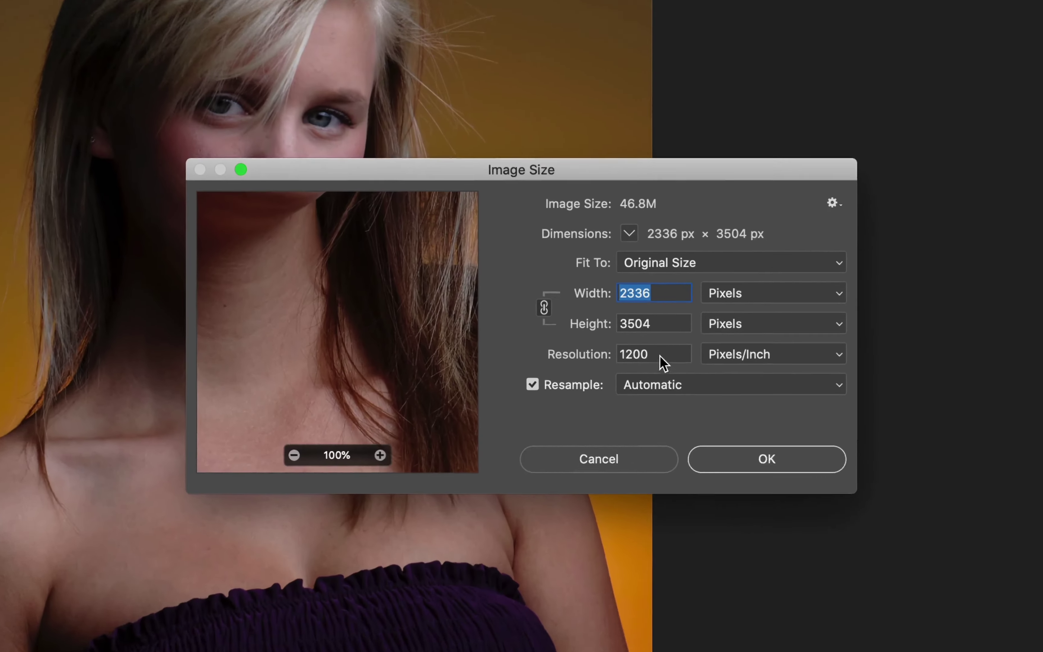
{"action": "double_click", "coordinate": [595, 341]}
{"action": "type", "text": "100"}
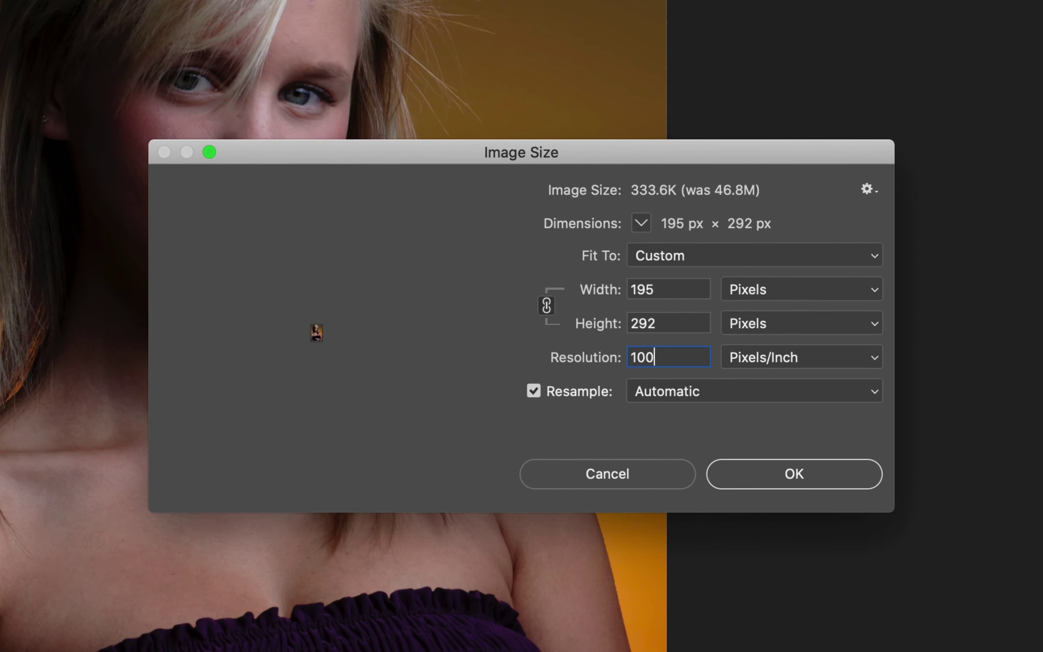
- Turn resampling off and back on to restore the original pixel dimensions, and change the width and height units to pixels
{"action": "left_click", "coordinate": [533, 390]}
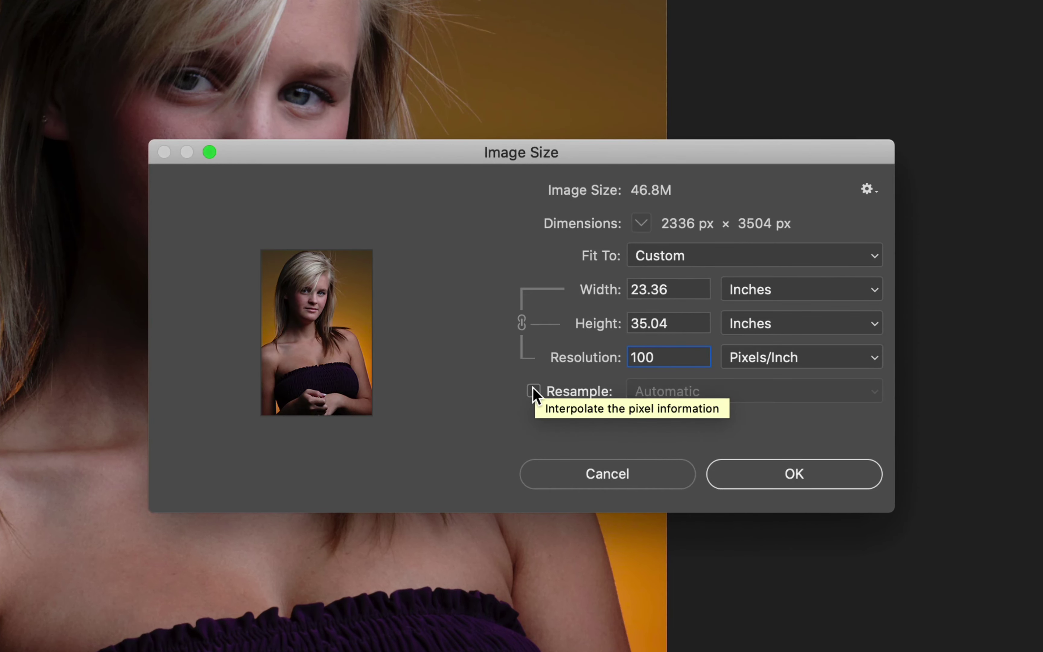
{"action": "left_click", "coordinate": [534, 391]}
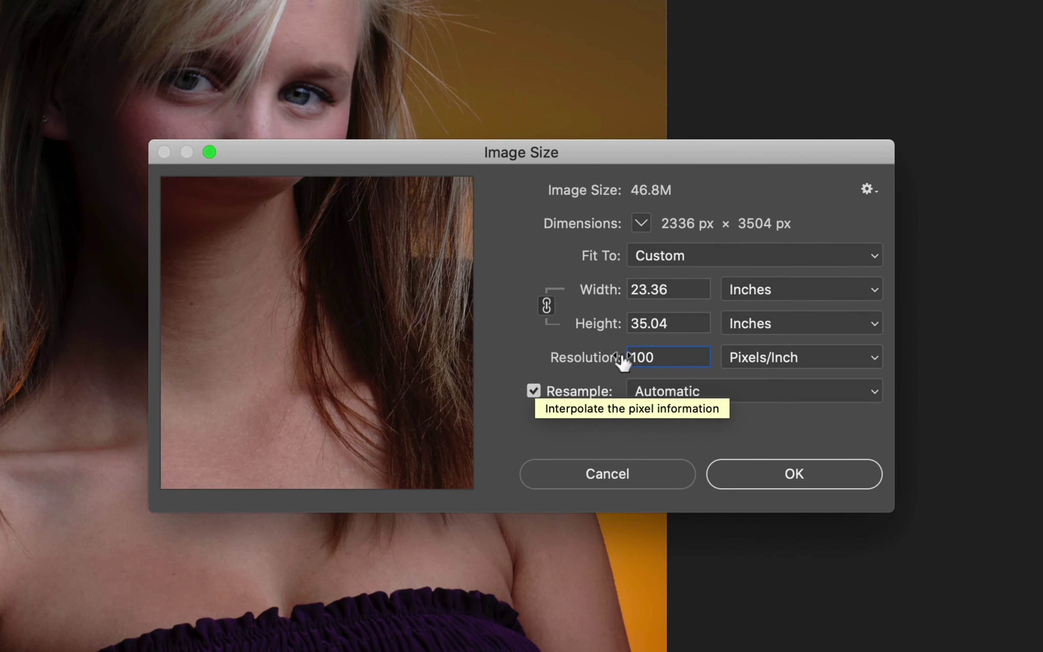
{"action": "left_click", "coordinate": [752, 293]}
{"action": "left_click", "coordinate": [756, 270]}
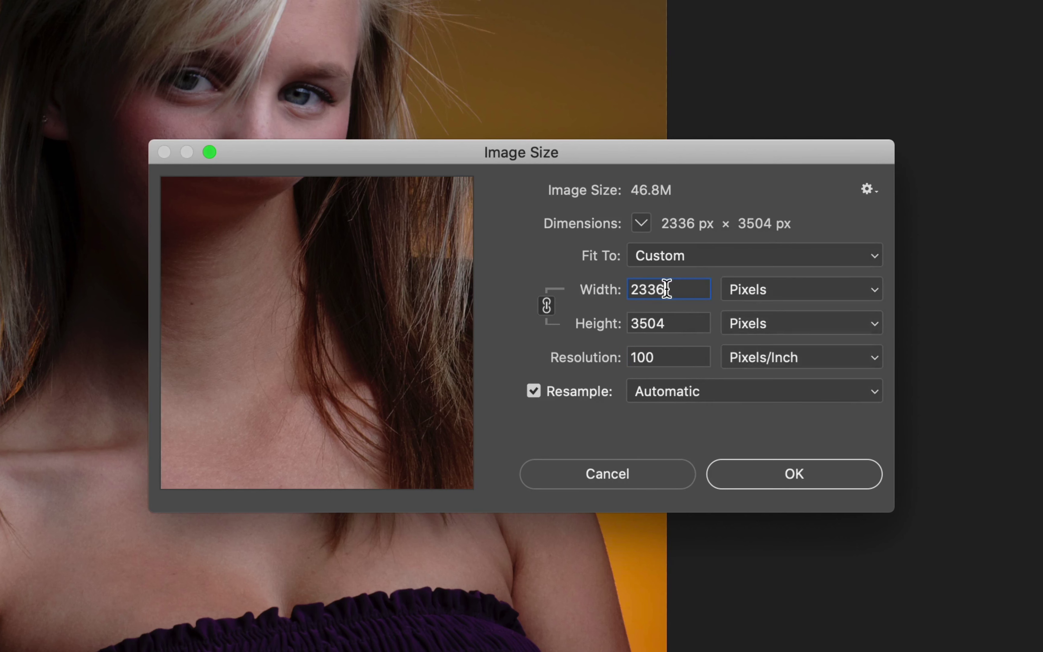
- Resize the portrait to a height of 800 pixels, keeping its proportions and the 100 pixels/inch resolution
{"action": "left_click_drag", "start_coordinate": [664, 289], "coordinate": [628, 289]}
{"action": "left_click_drag", "start_coordinate": [673, 322], "coordinate": [600, 323]}
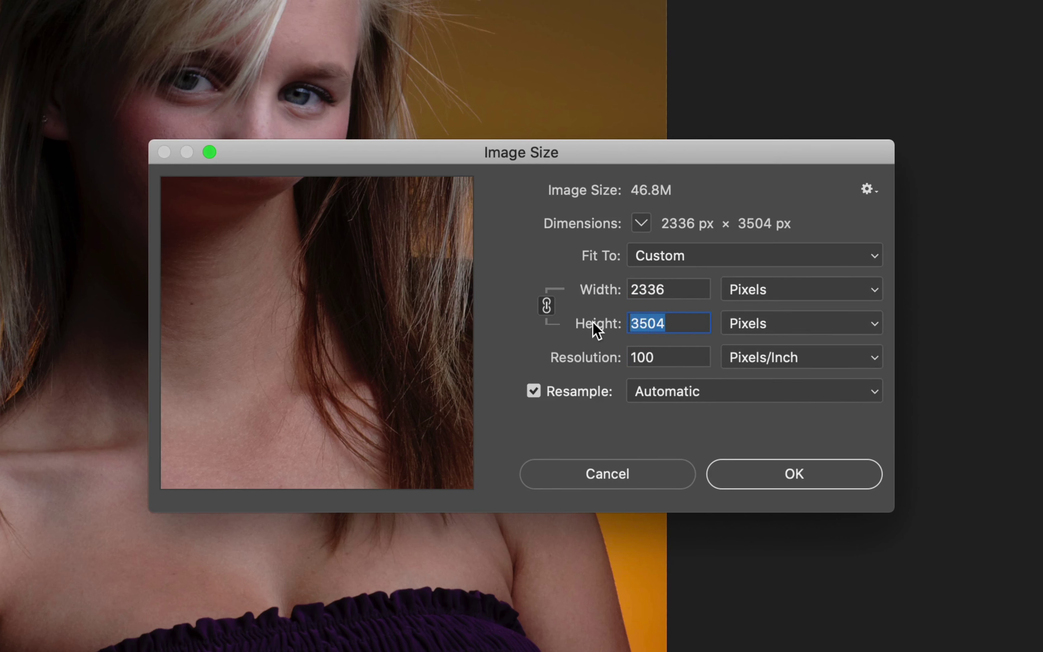
{"action": "type", "text": "800"}
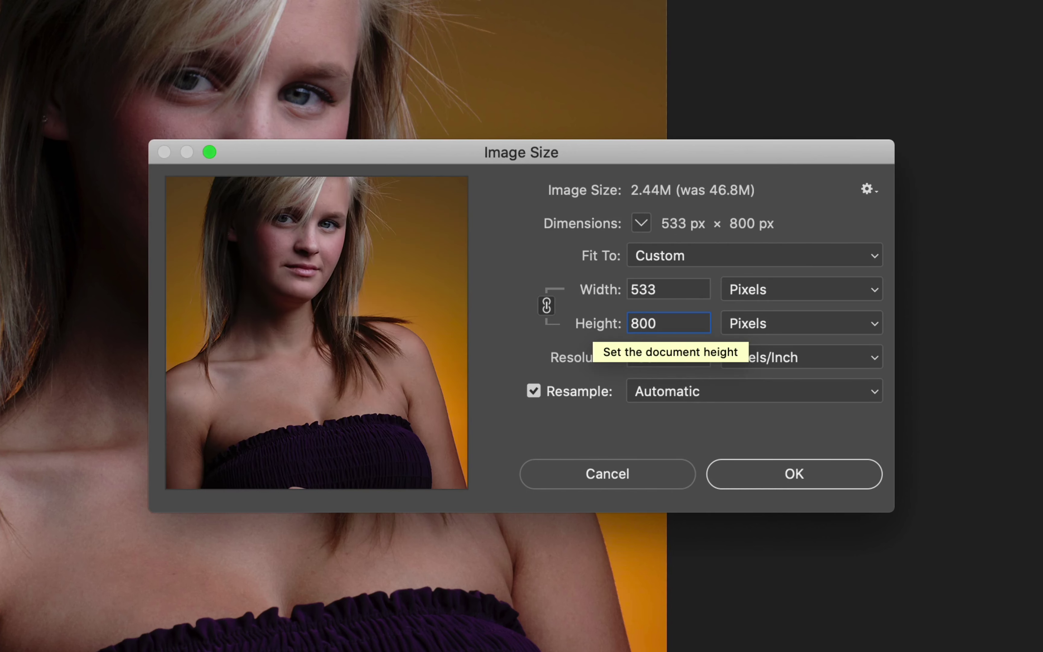
{"action": "left_click", "coordinate": [793, 477]}
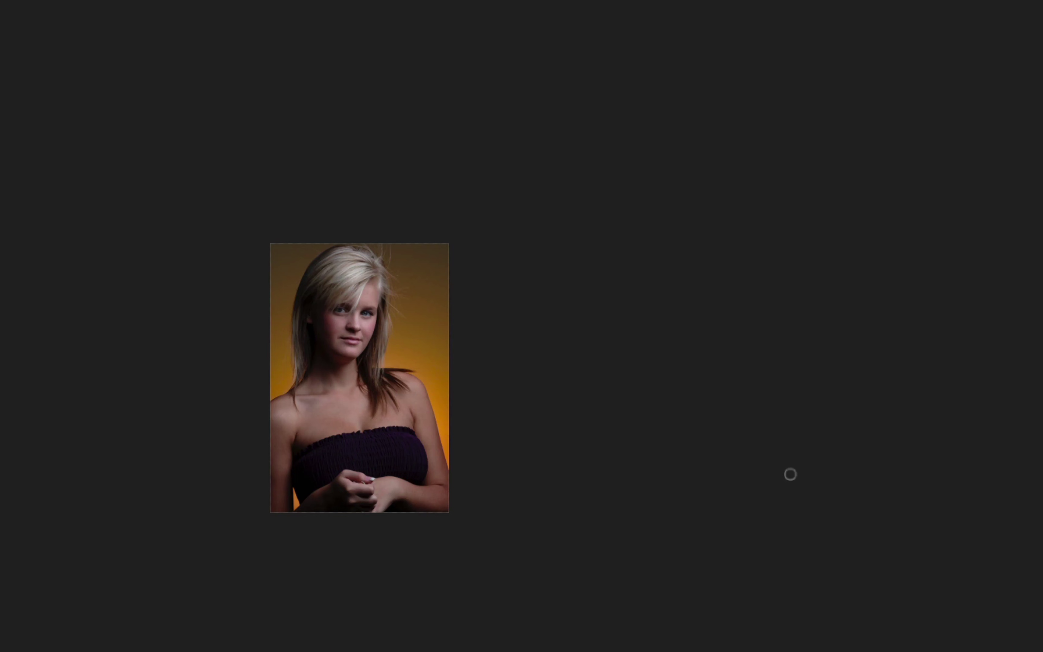
{"action": "key", "text": "super+plus"}
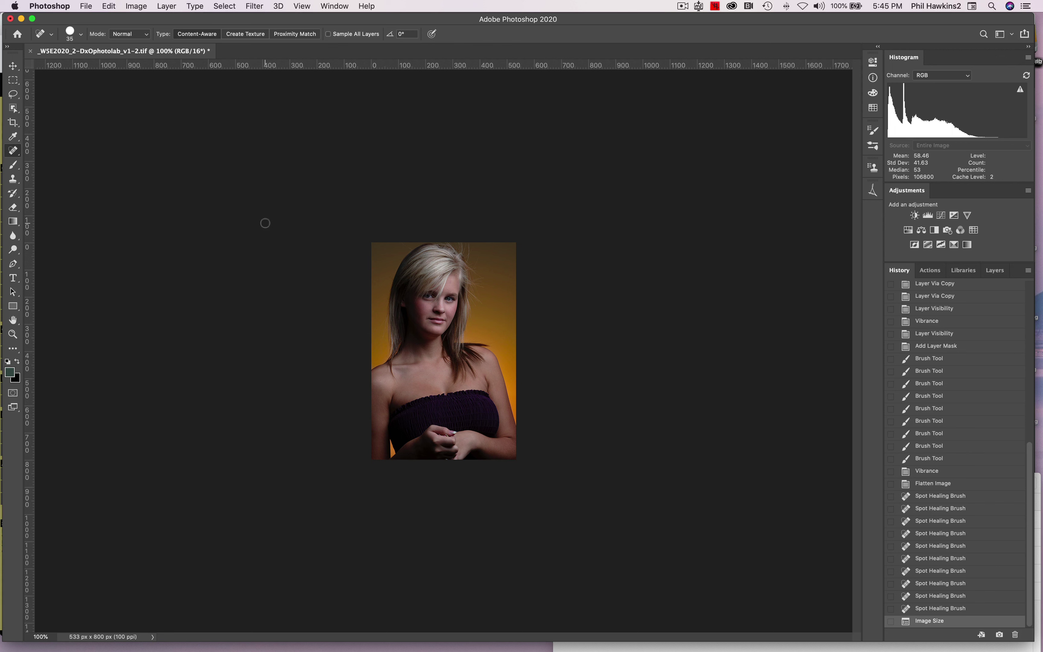
- Open the Unsharp Mask filter for the resized portrait and set the radius to 0.5 pixels
{"action": "left_click", "coordinate": [256, 6]}
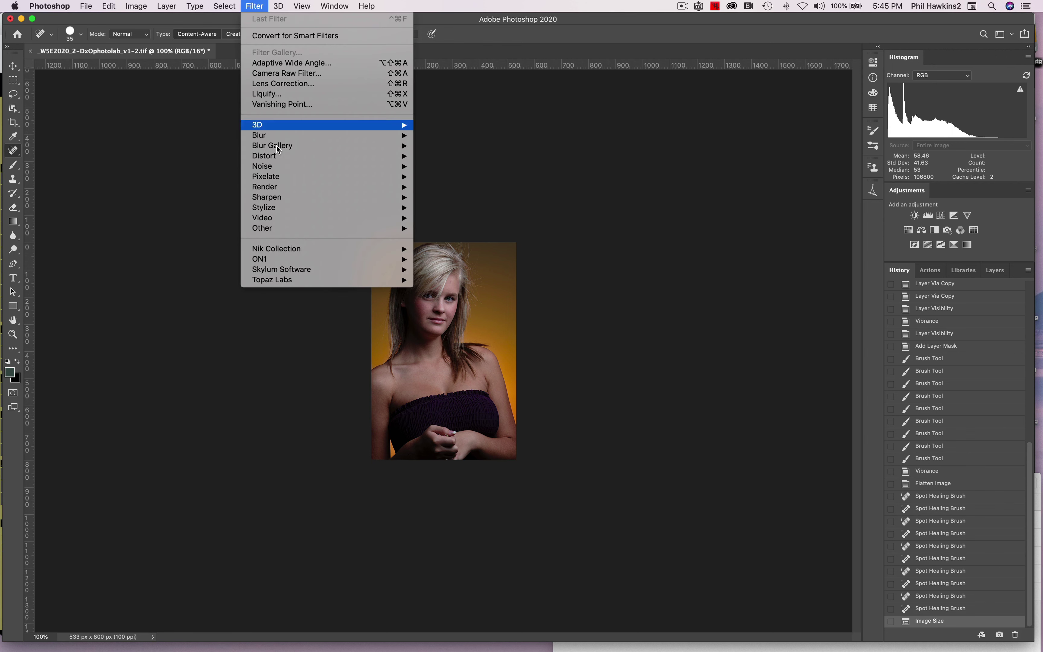
{"action": "mouse_move", "coordinate": [281, 197]}
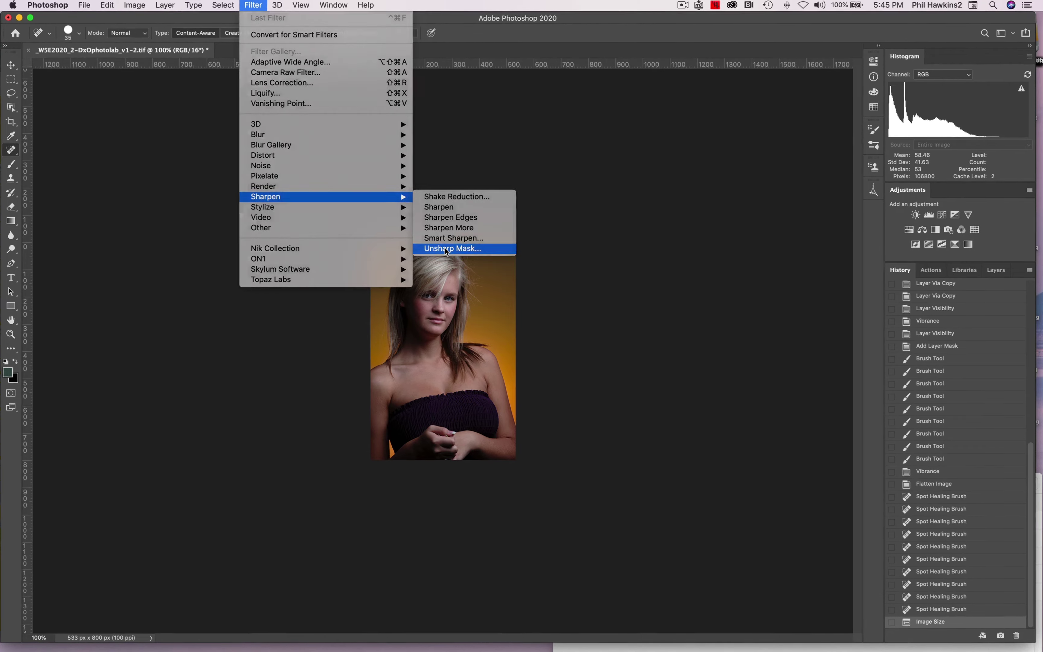
{"action": "left_click", "coordinate": [446, 248]}
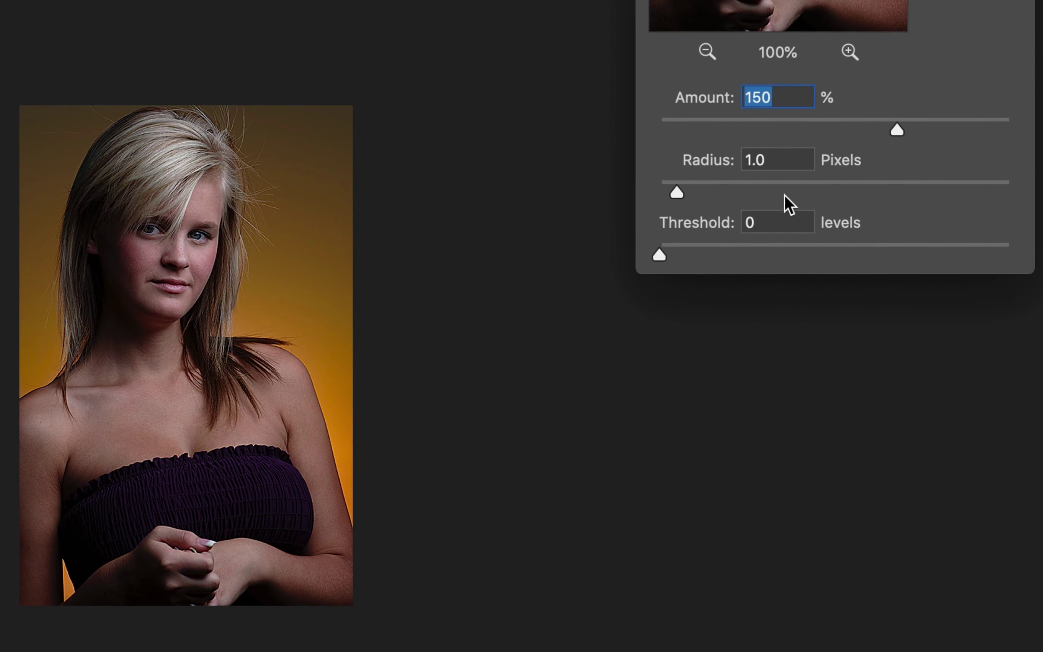
{"action": "left_click", "coordinate": [787, 161]}
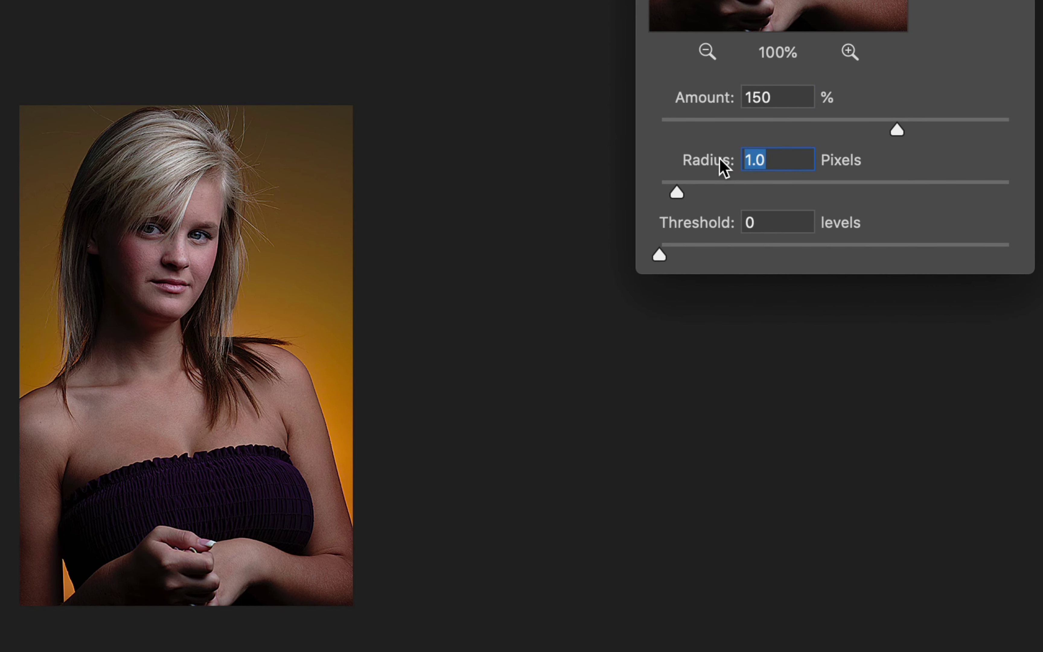
{"action": "type", "text": ".5"}
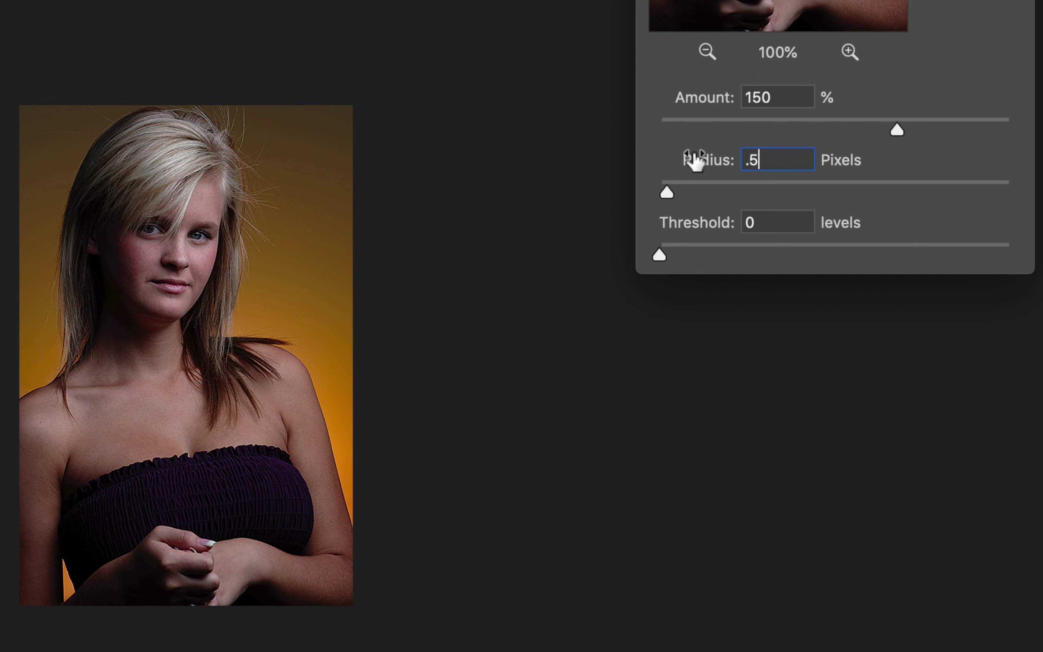
- Try an Unsharp Mask amount of 100% on the small portrait, and set it back to 150%
{"action": "left_click", "coordinate": [805, 96]}
{"action": "type", "text": "100"}
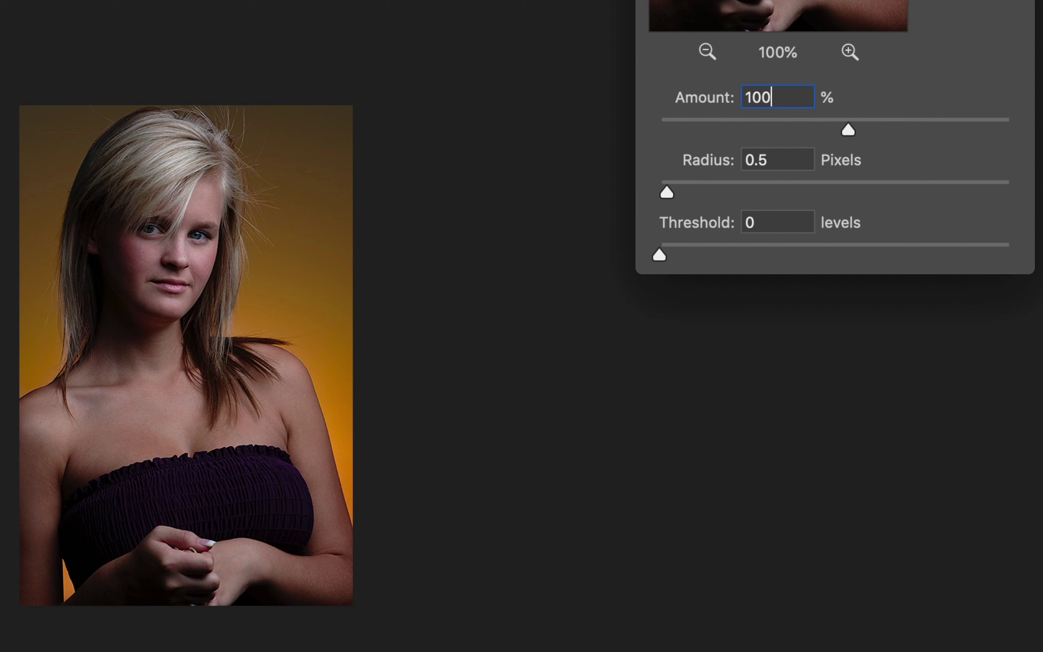
{"action": "key", "text": "BackSpace"}
{"action": "key", "text": "BackSpace"}
{"action": "type", "text": "50"}
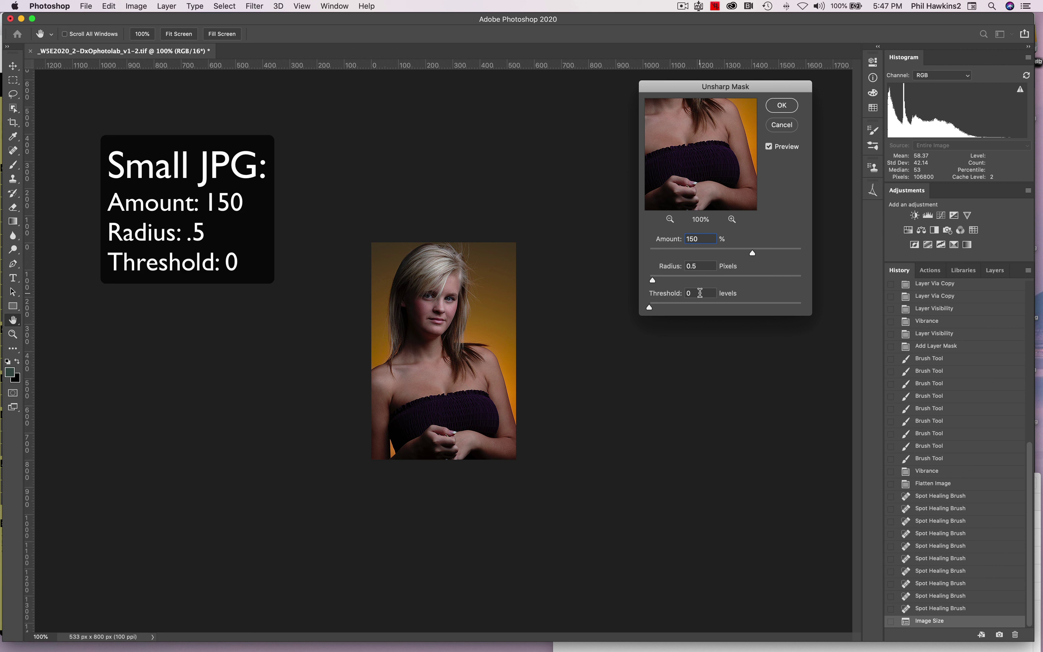
- Cancel the Unsharp Mask filter and revert the portrait to the last Spot Healing Brush state before the resize
{"action": "left_click", "coordinate": [782, 126]}
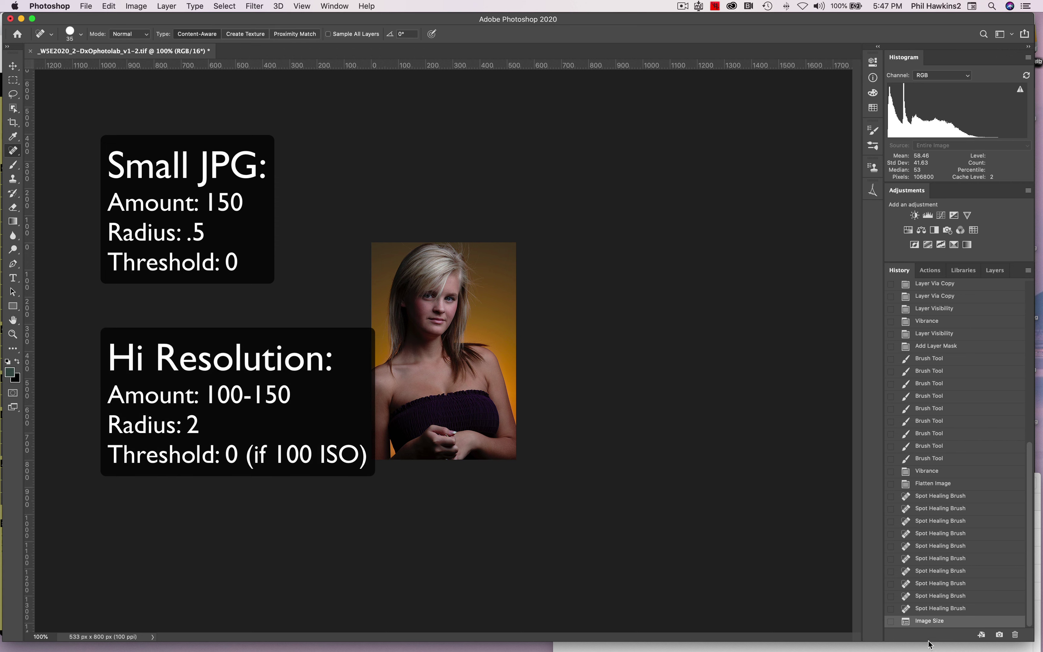
{"action": "left_click", "coordinate": [940, 609]}
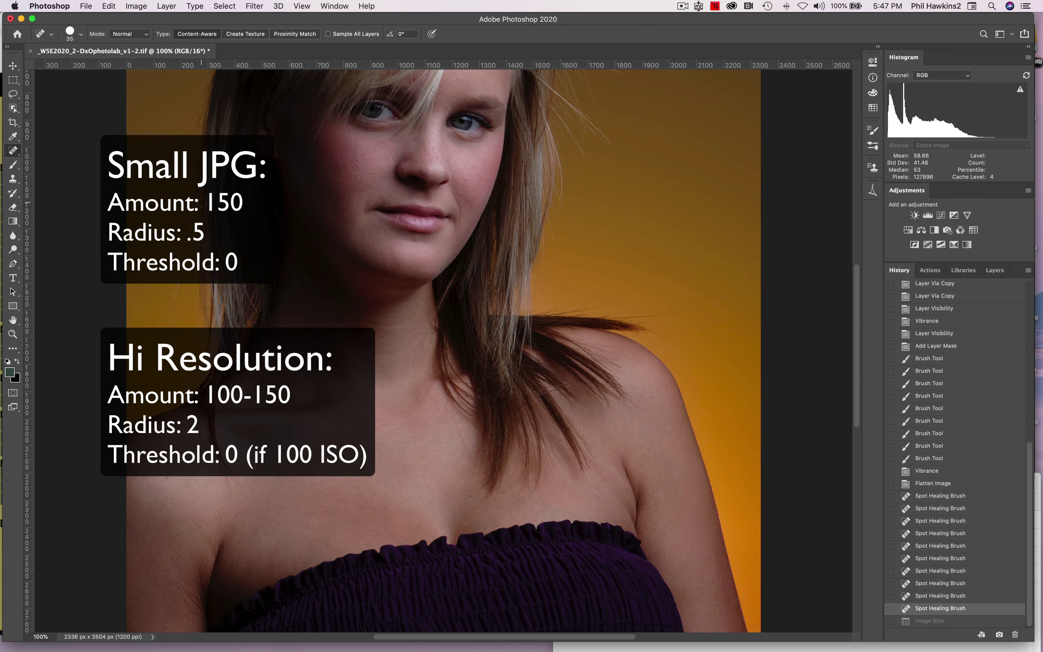
{"action": "key", "text": "super+0"}
- Open the Unsharp Mask filter on the full-resolution portrait and set the radius to 2 pixels and the amount to 100%
{"action": "left_click", "coordinate": [255, 6]}
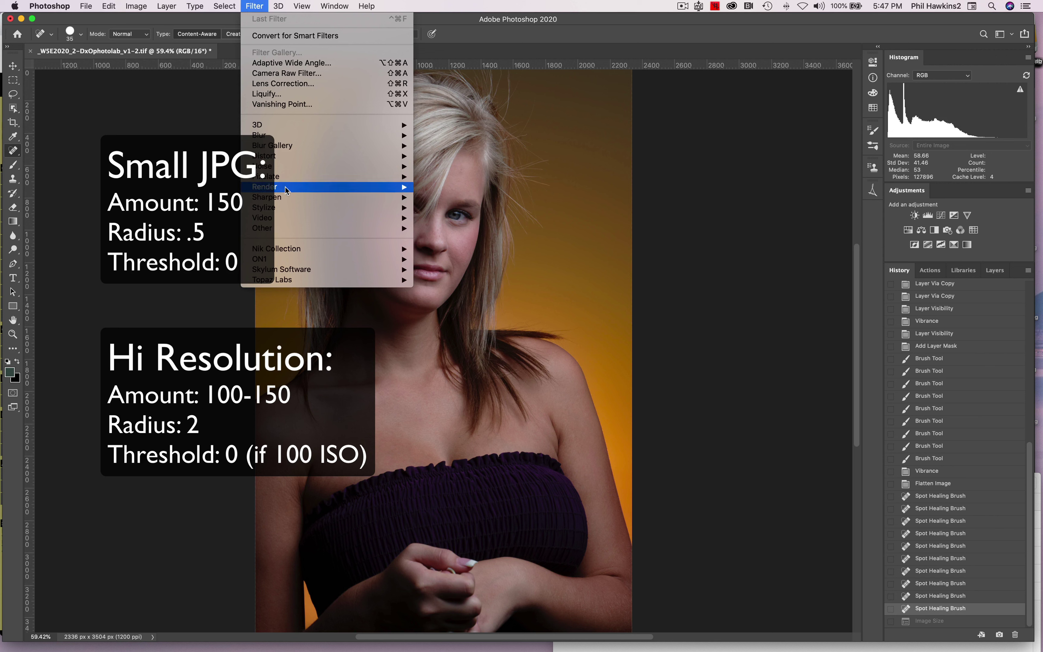
{"action": "mouse_move", "coordinate": [287, 197]}
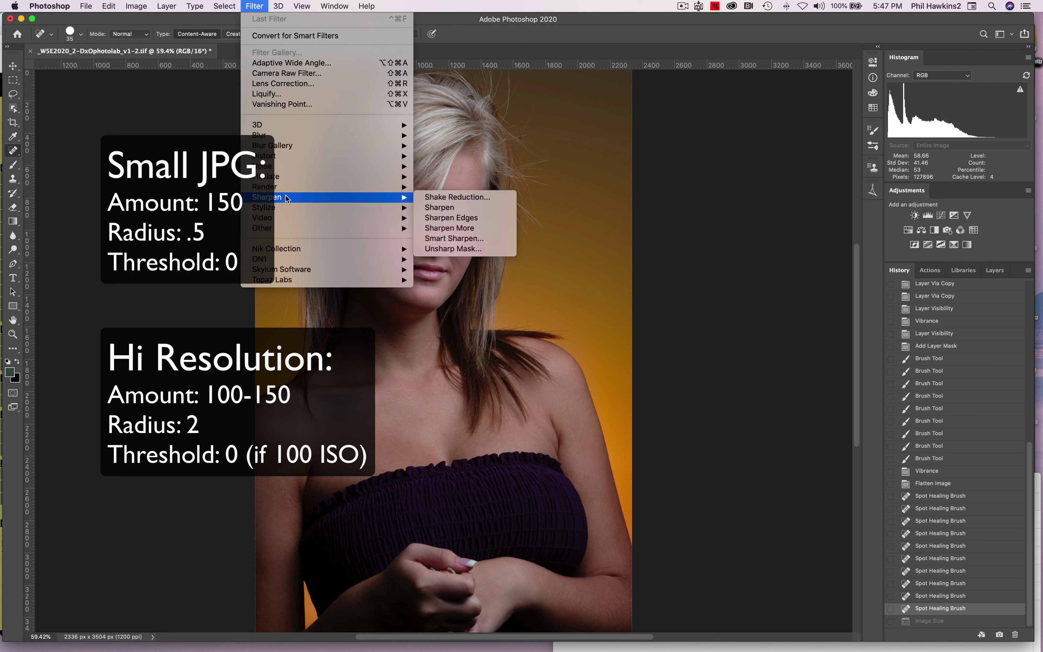
{"action": "left_click", "coordinate": [457, 249]}
{"action": "left_click", "coordinate": [708, 261]}
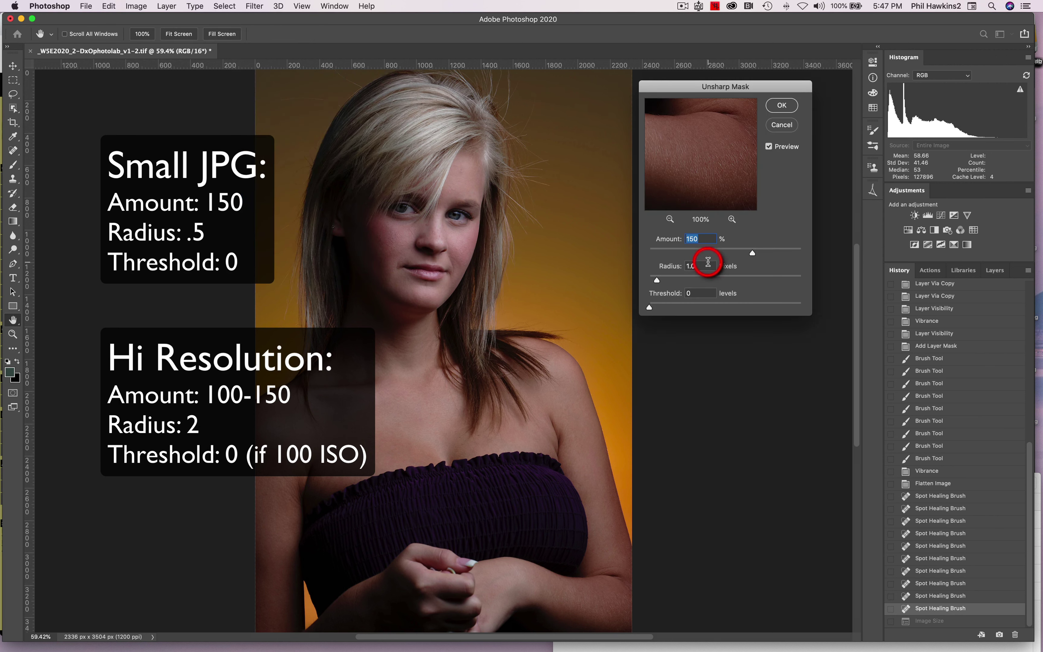
{"action": "left_click_drag", "start_coordinate": [708, 262], "coordinate": [666, 263]}
{"action": "type", "text": "2"}
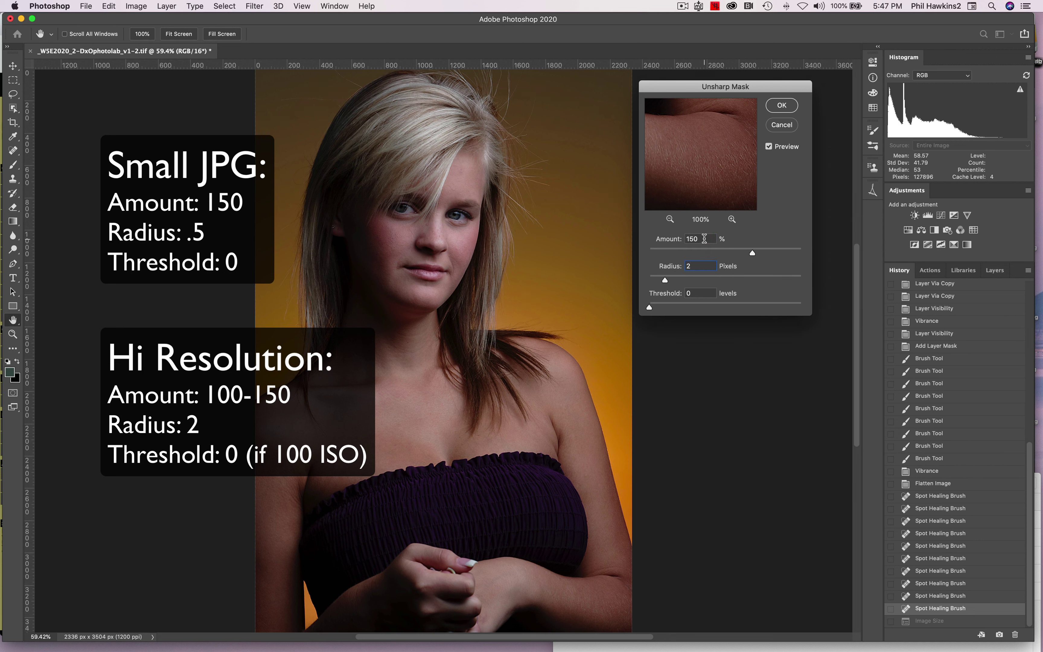
{"action": "left_click_drag", "start_coordinate": [704, 238], "coordinate": [663, 240]}
{"action": "type", "text": "100"}
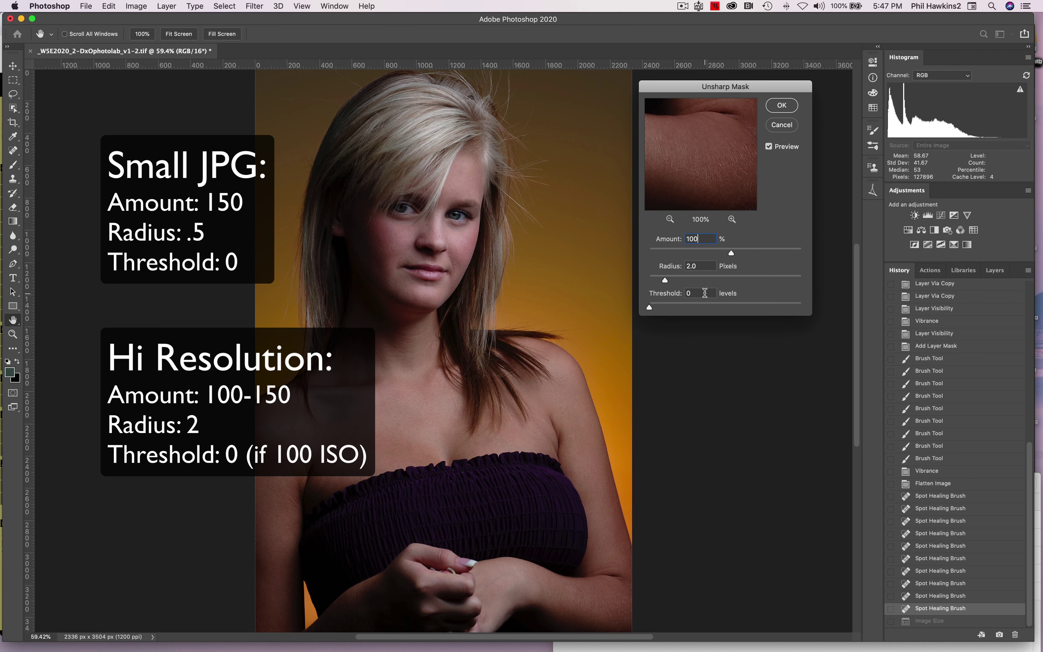